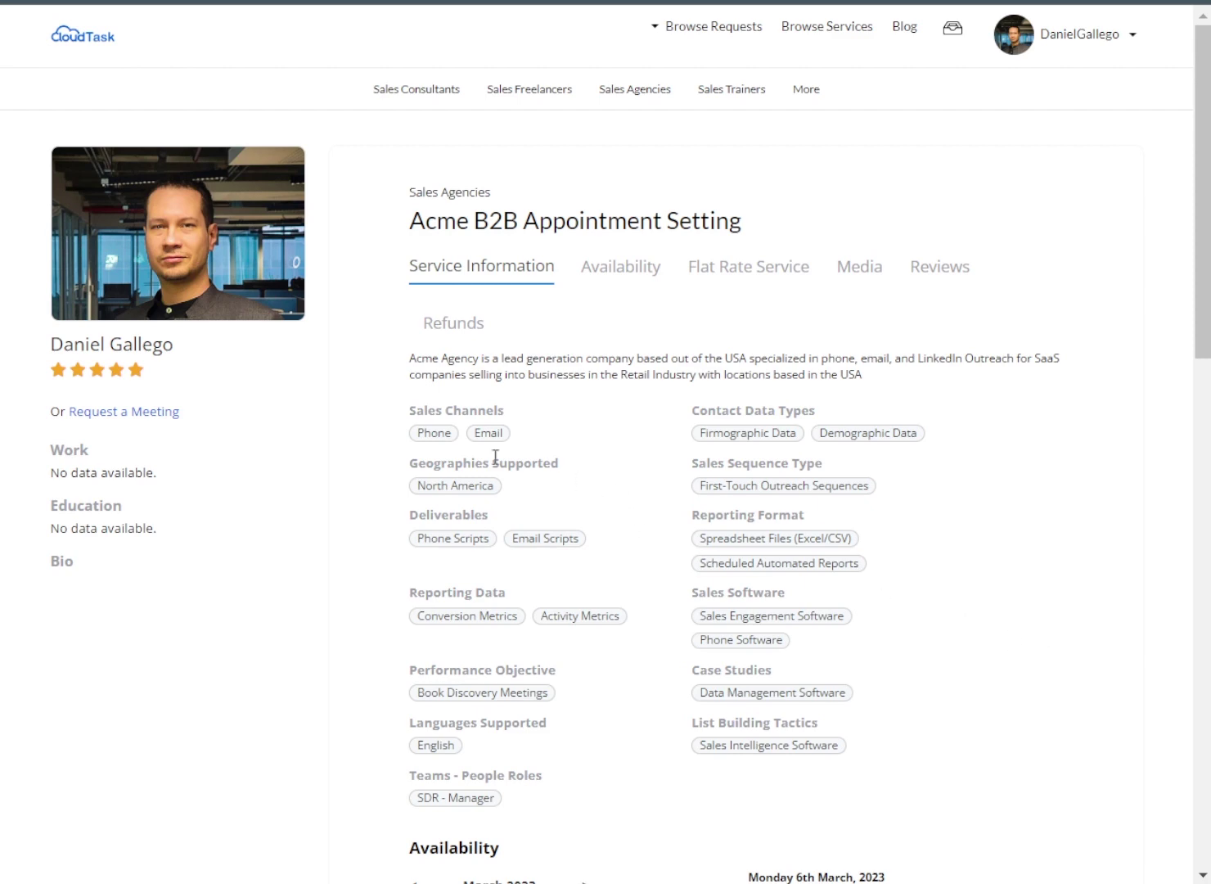
Step: Review the sample Acme B2B Appointment Setting listing, including its service information, offers, media, reviews and refund terms
scroll(439, 497, down, 1)
scroll(357, 548, down, 14)
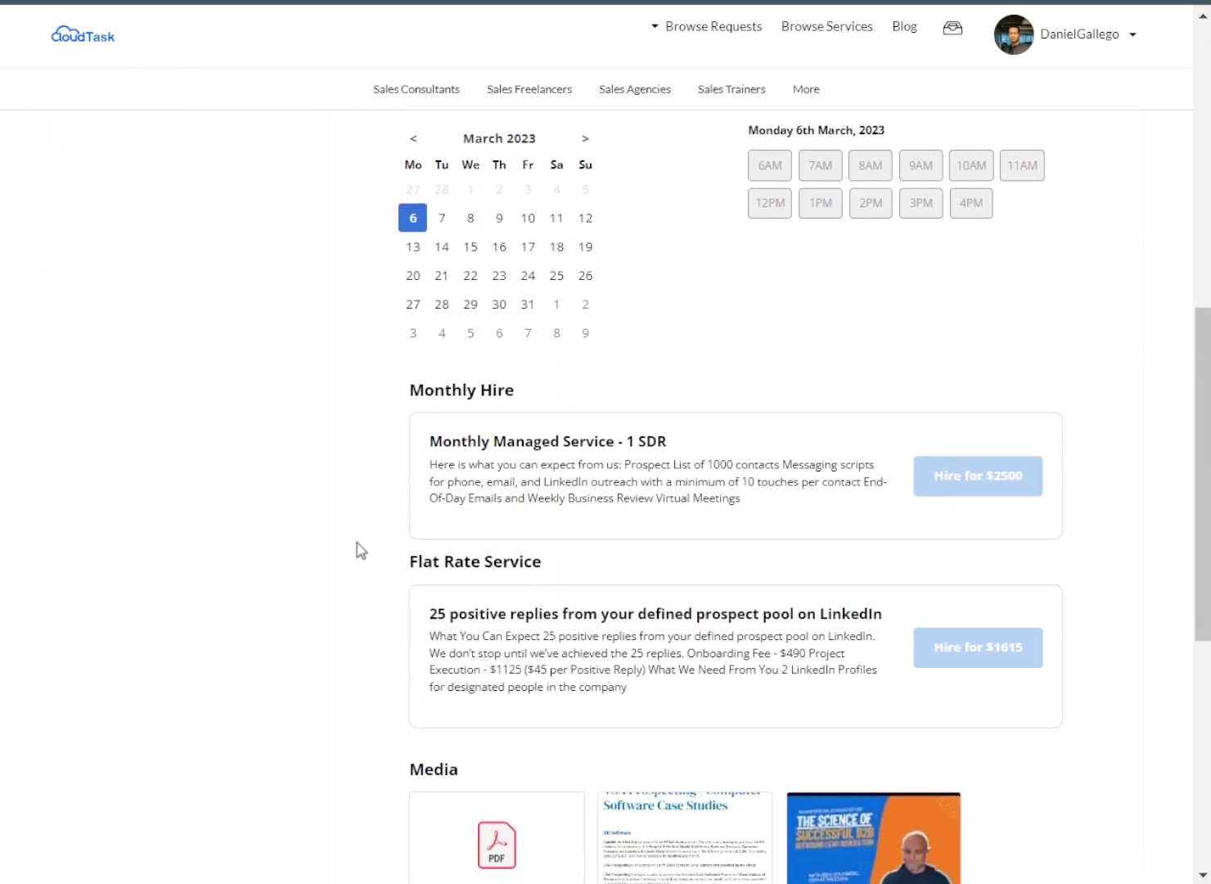
scroll(357, 548, down, 2)
scroll(357, 550, up, 10)
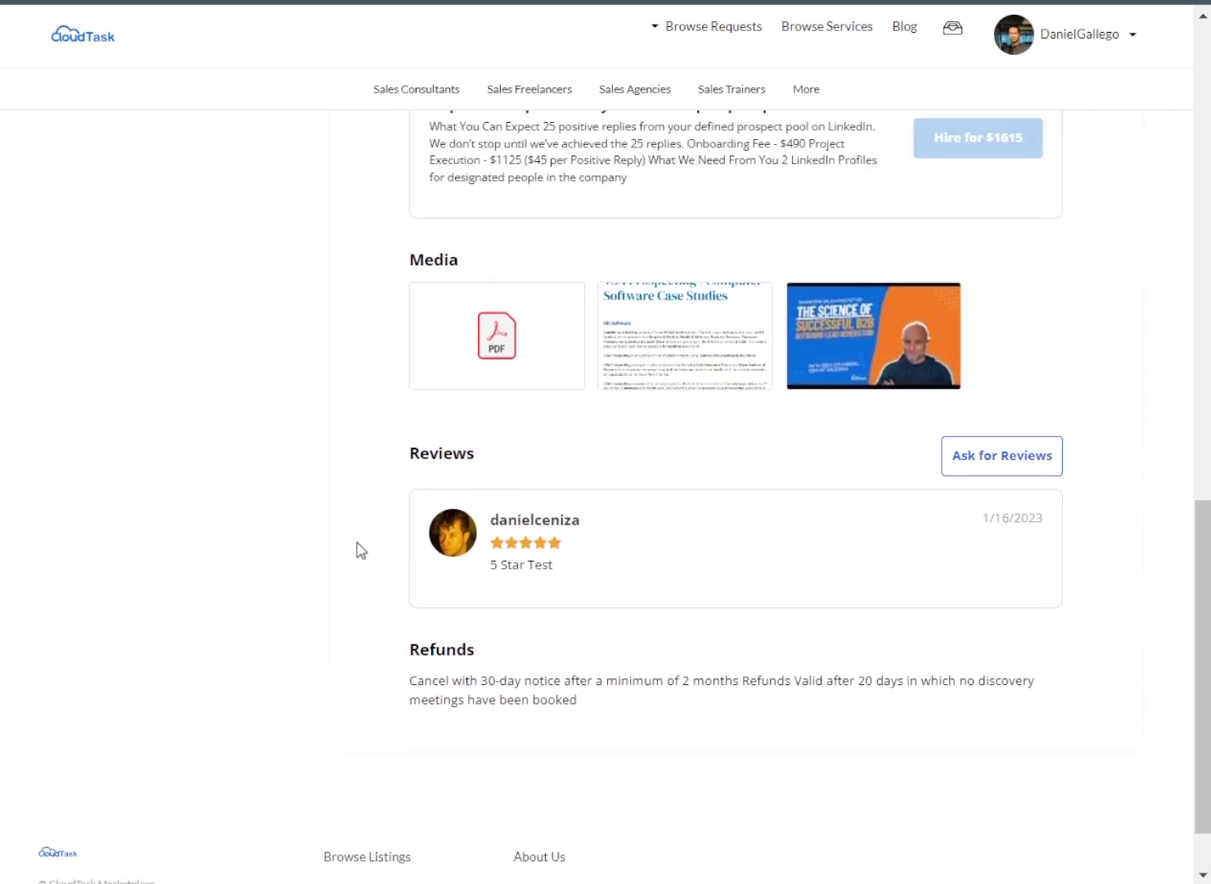
scroll(356, 550, up, 6)
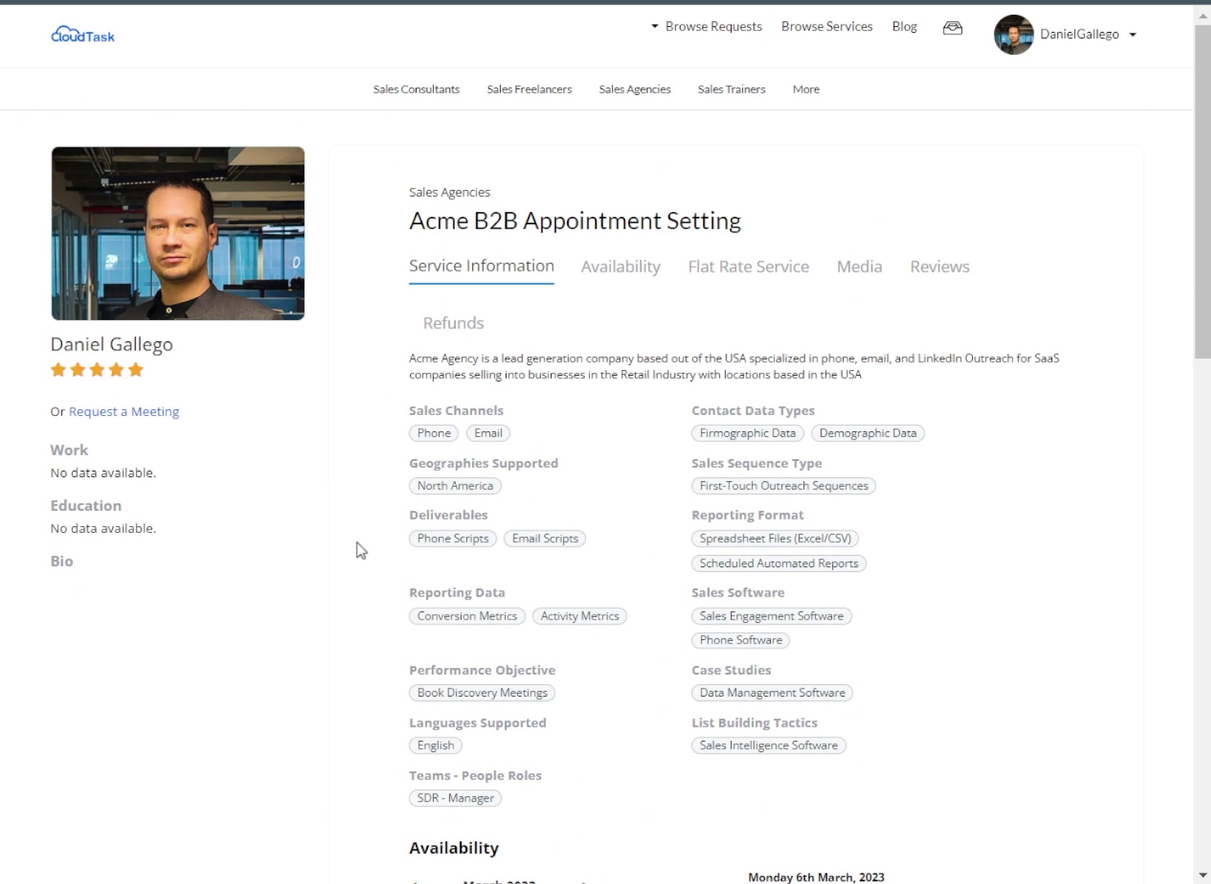
Step: Open the account dashboard's own listings and start adding a new listing
click(1081, 34)
click(1084, 117)
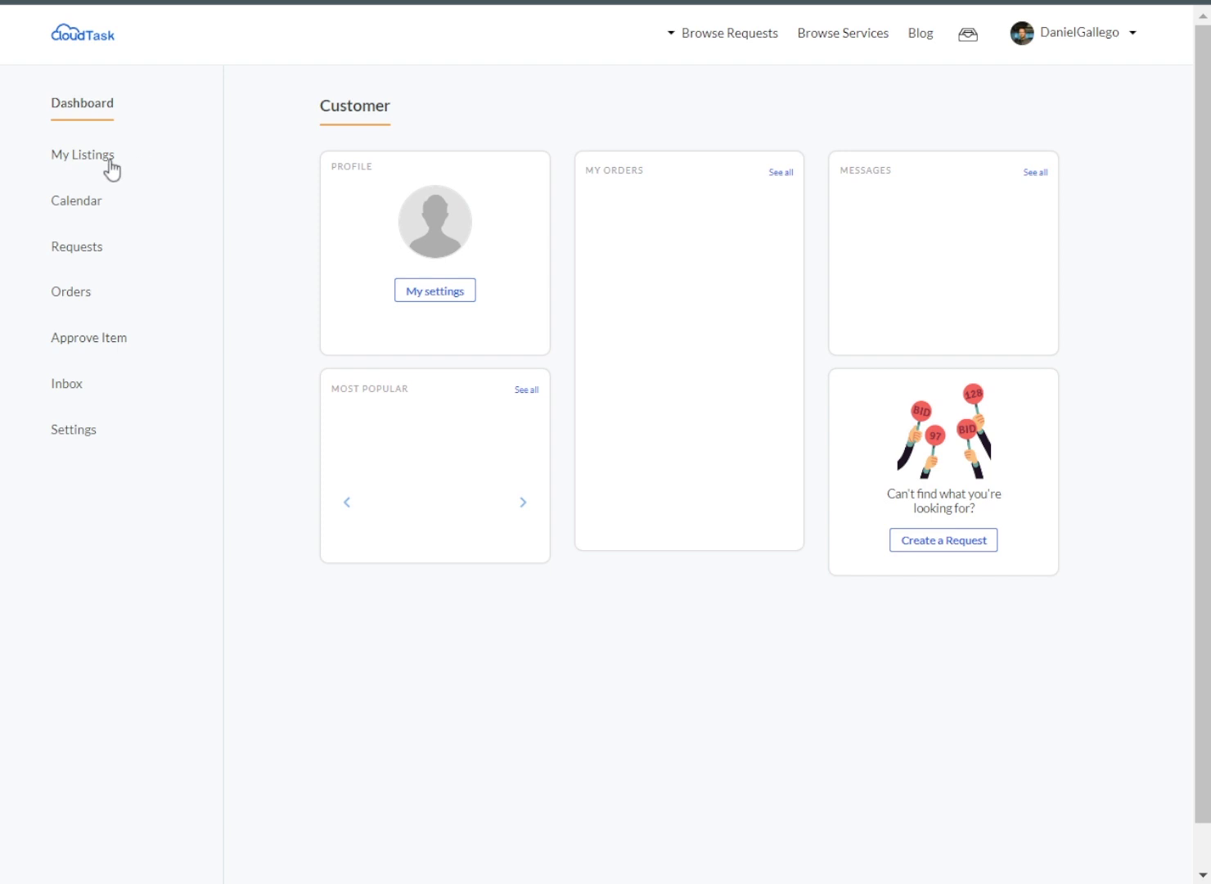
click(110, 160)
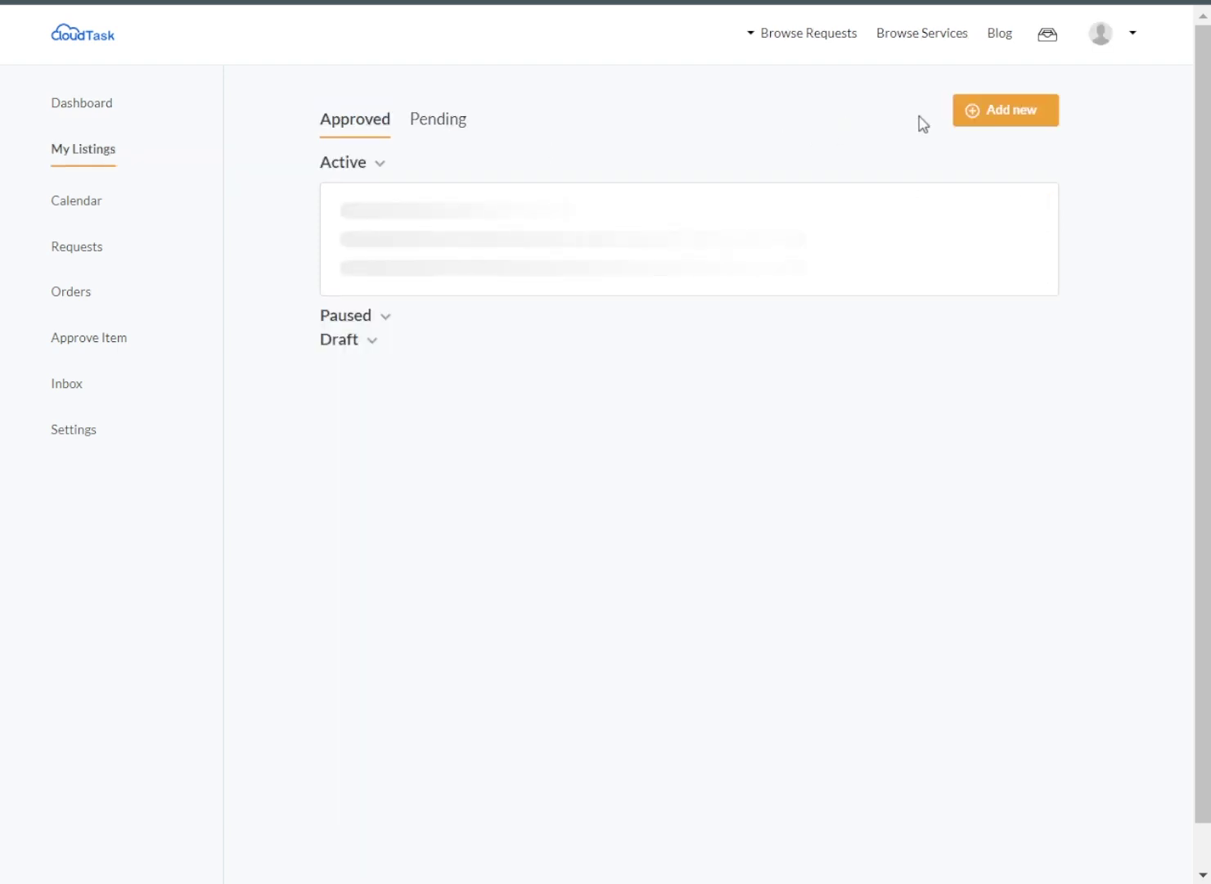
click(1008, 128)
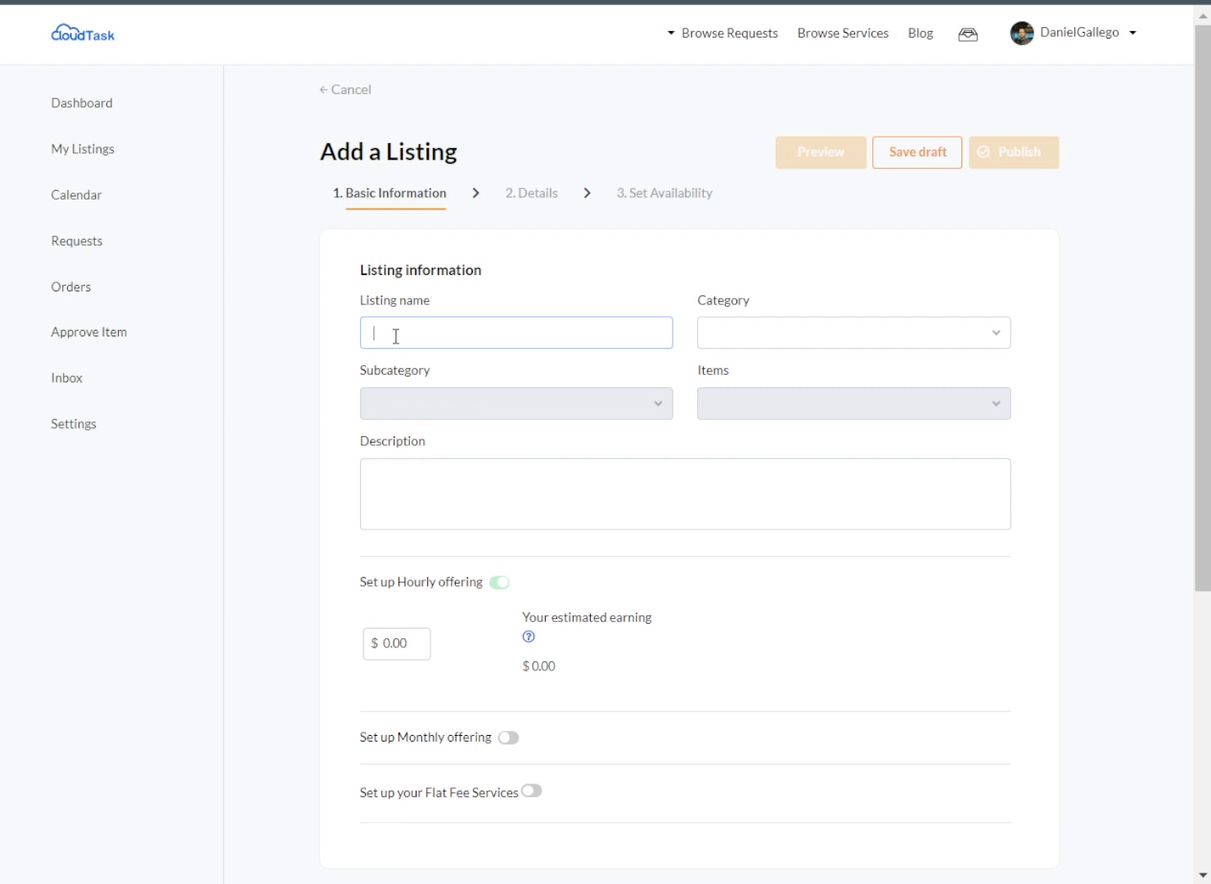
Step: Name the listing "Acme B2B Appointment Setting" and set its category to Sales Agencies
text(Acme B2B Appointment Setting)
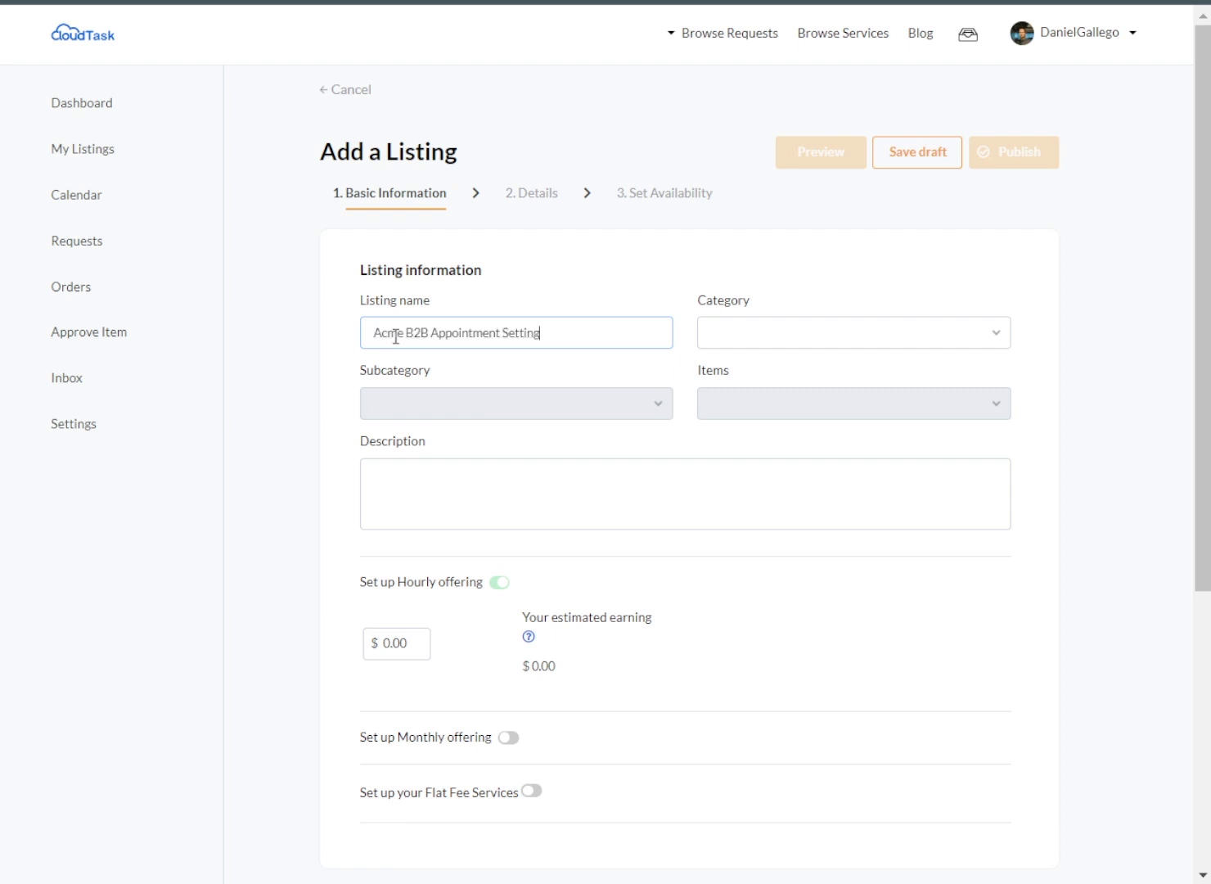
click(824, 350)
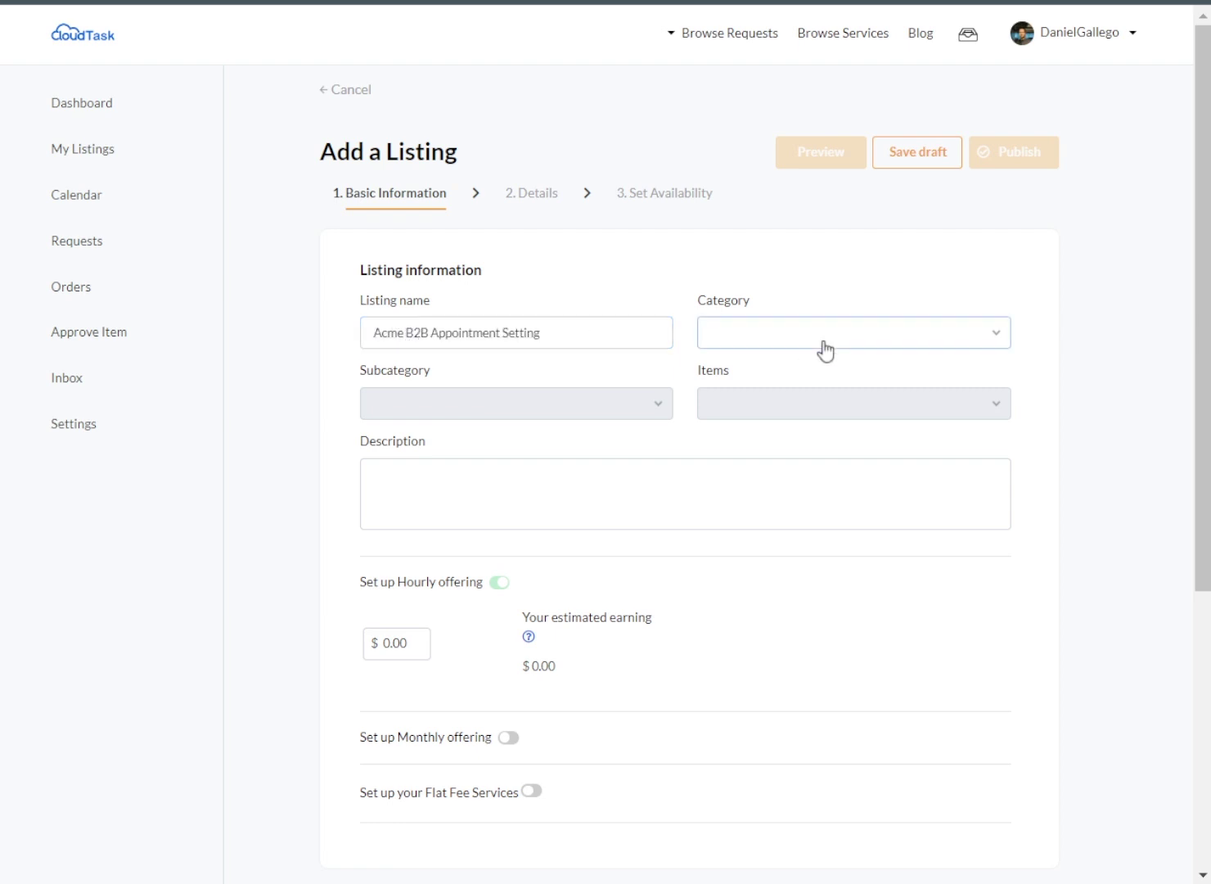
click(816, 411)
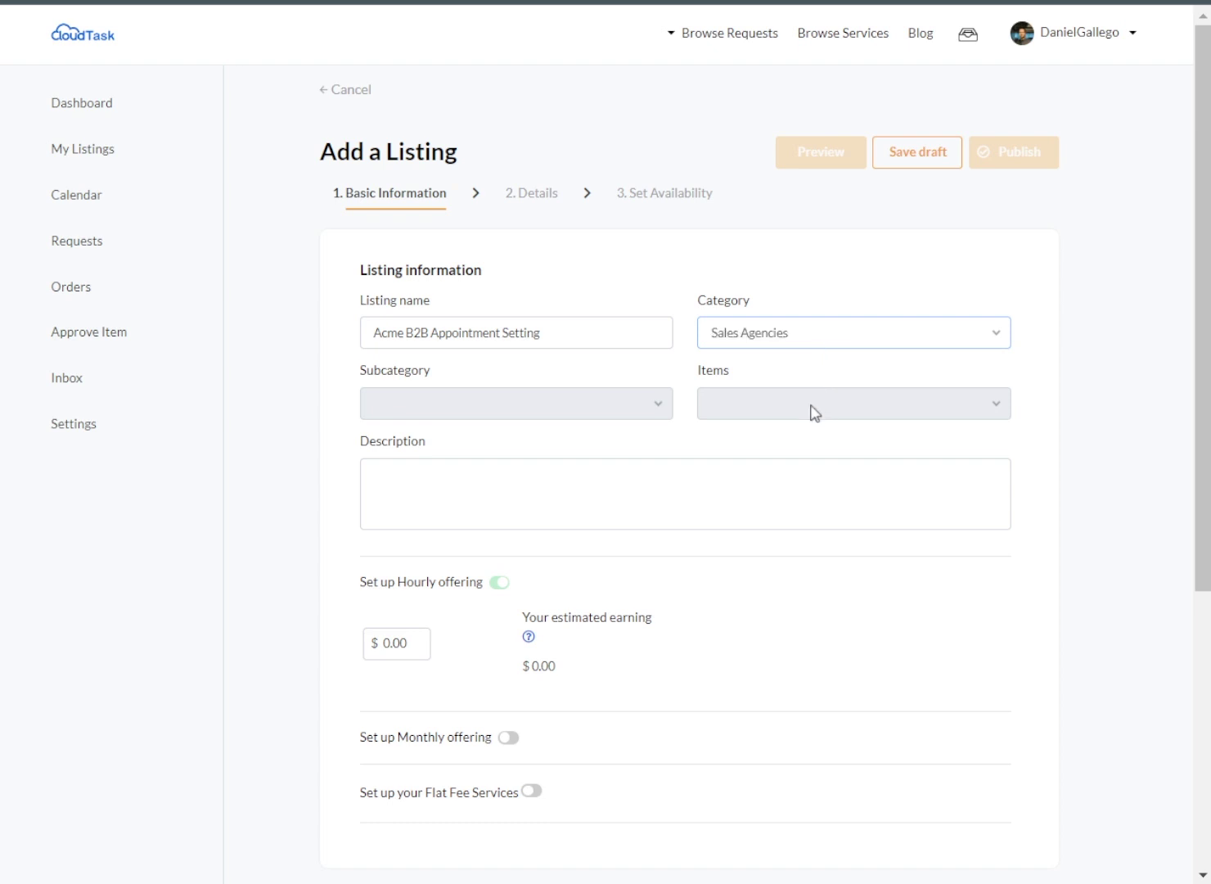
Step: Describe Acme Agency as a USA-based lead generation company specialized in phone, email, and LinkedIn Outreach for SaaS companies selling into the Retail Industry
click(513, 482)
click(627, 494)
text(Acme Agency is a lead generation company based out of the USA specialized in phone, email, and LinkedIn Outreach for SaaS companies selling into businesses in the Retail Industry with locations based in the USA)
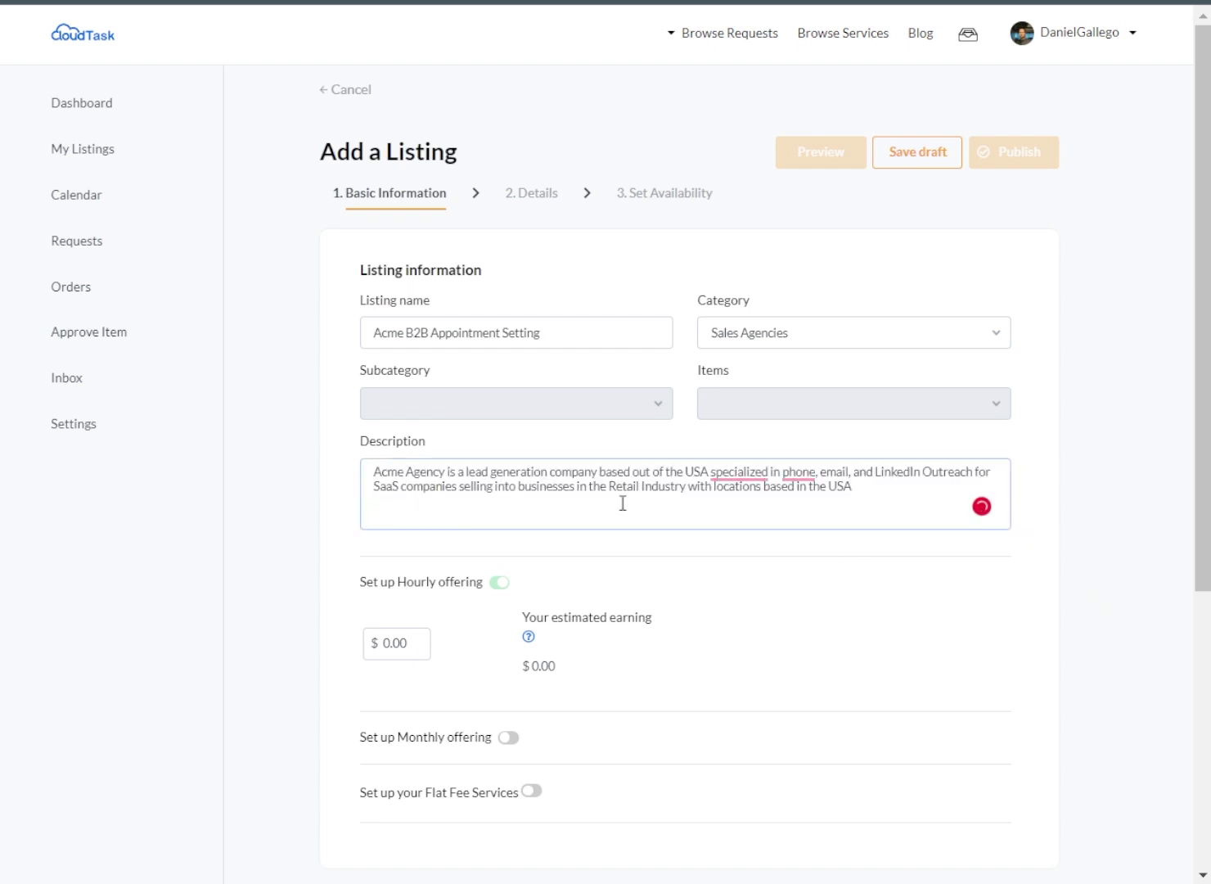
Step: Enable the monthly offering and name its service "Monthly Managed Service - 1 SDR"
scroll(461, 612, down, 5)
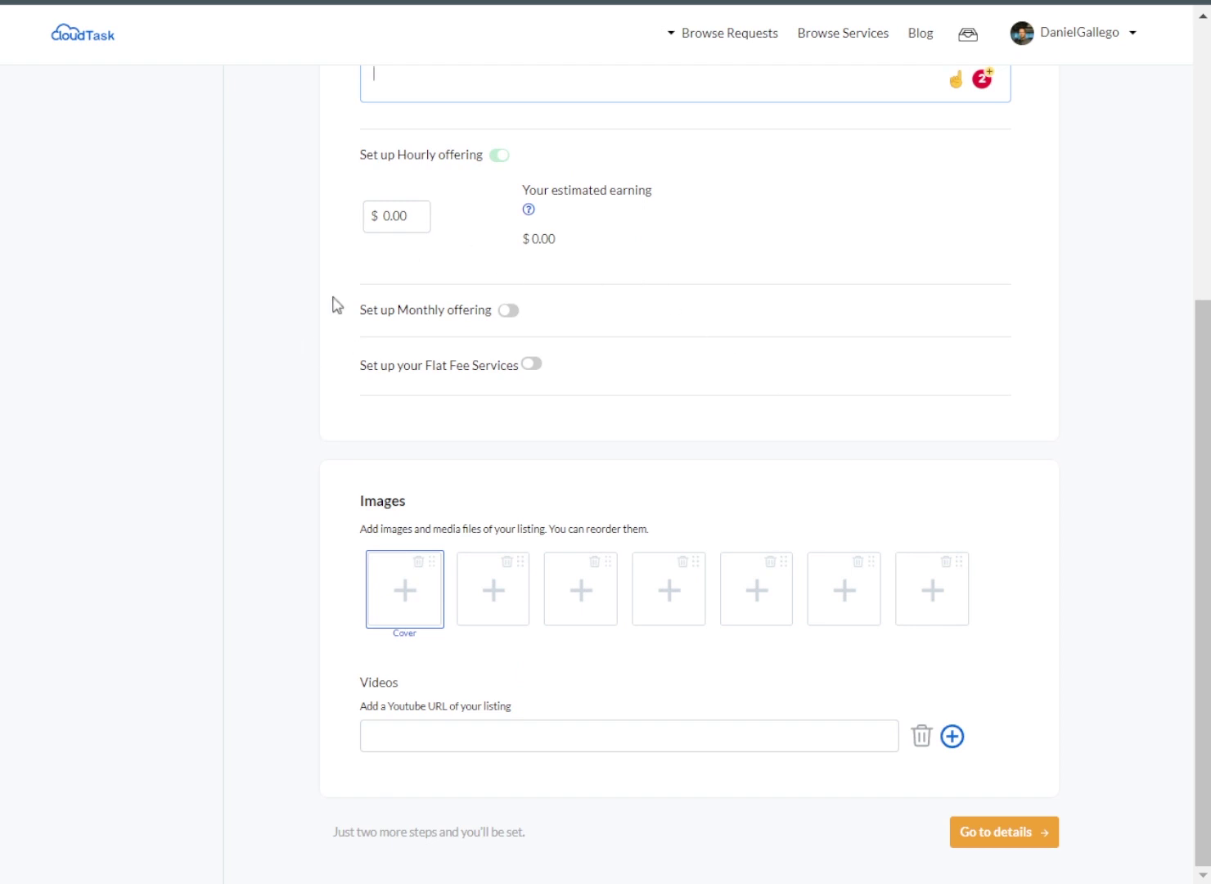
click(507, 310)
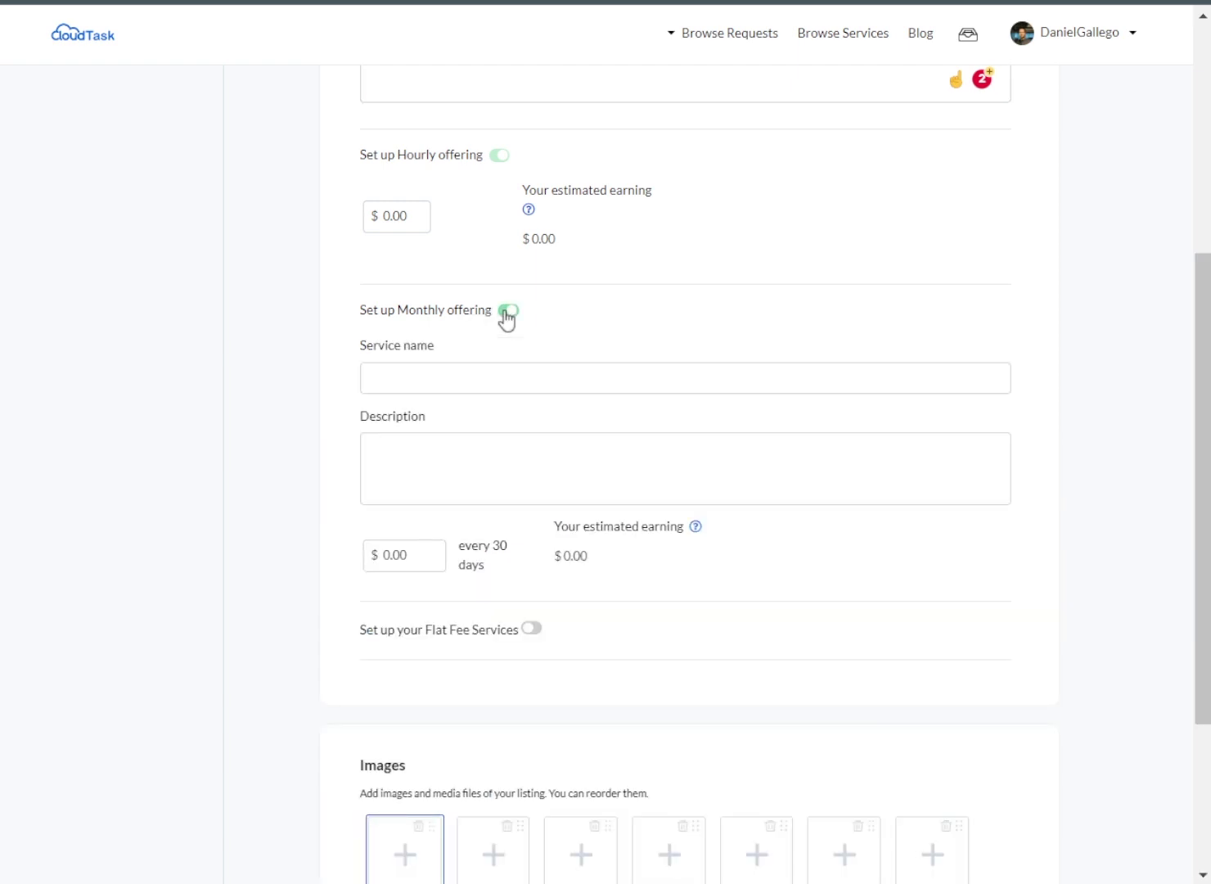
click(409, 376)
text(Monthly Managed Service - 1 SDR)
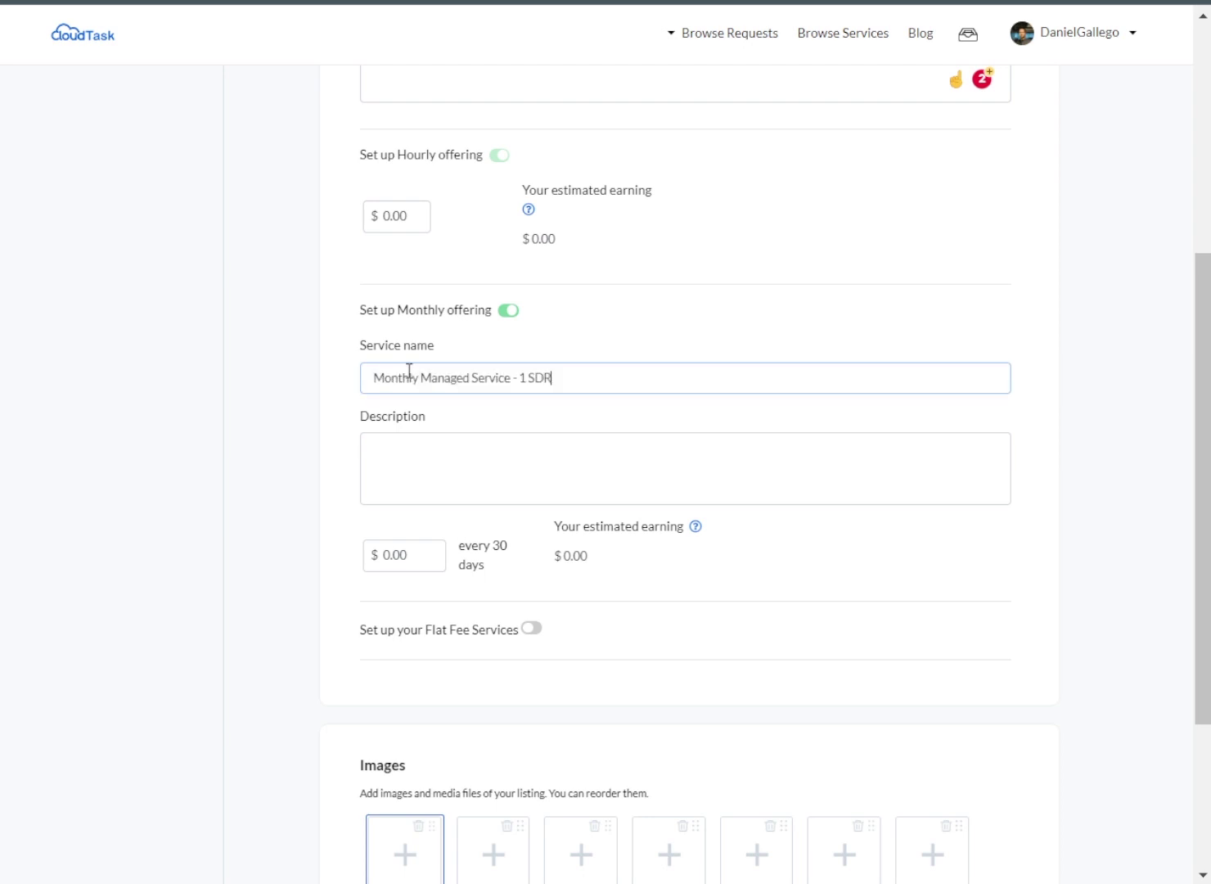
Step: Fill the monthly service's description with the 1000-contact prospect list, messaging scripts with 10 touches per contact, End-Of-Day Emails and Weekly Business Review Virtual Meetings
click(396, 424)
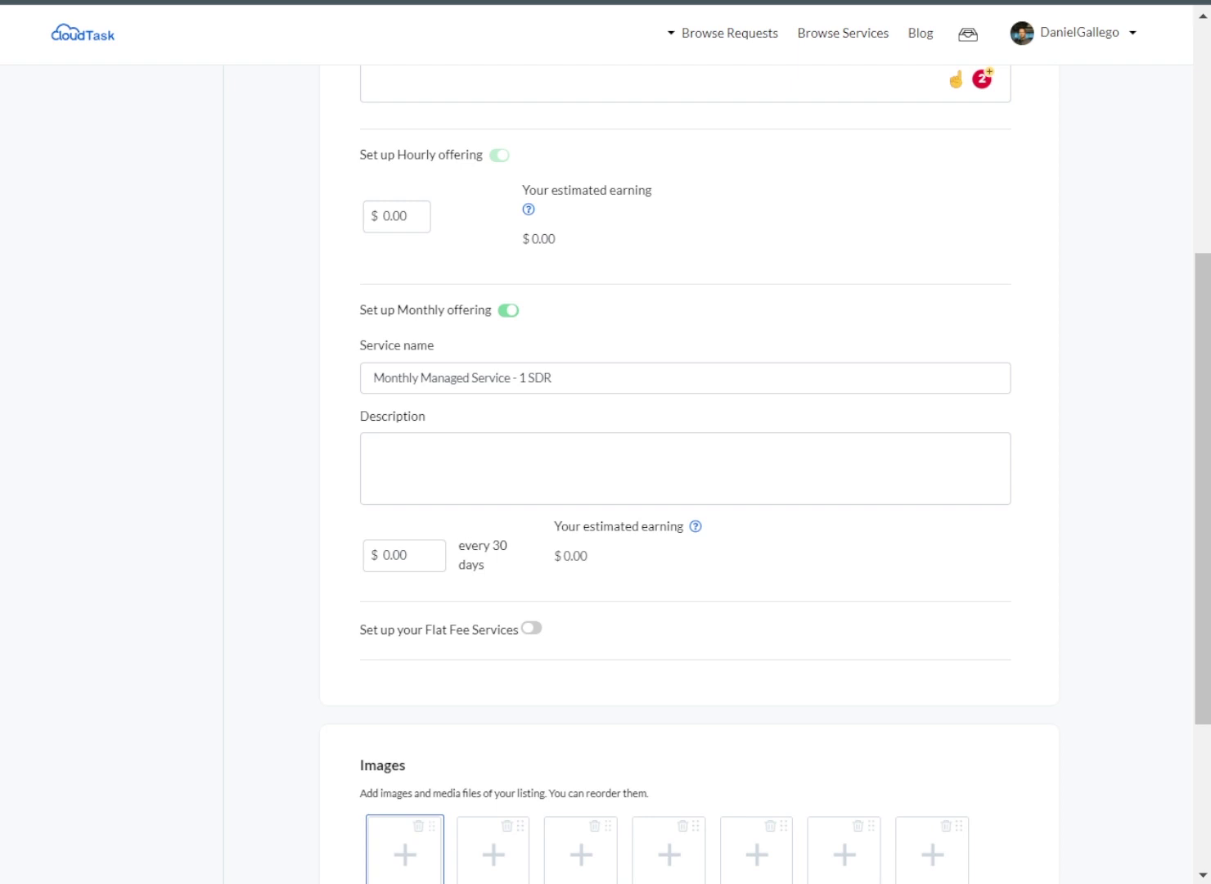
click(576, 481)
key(ctrl+v)
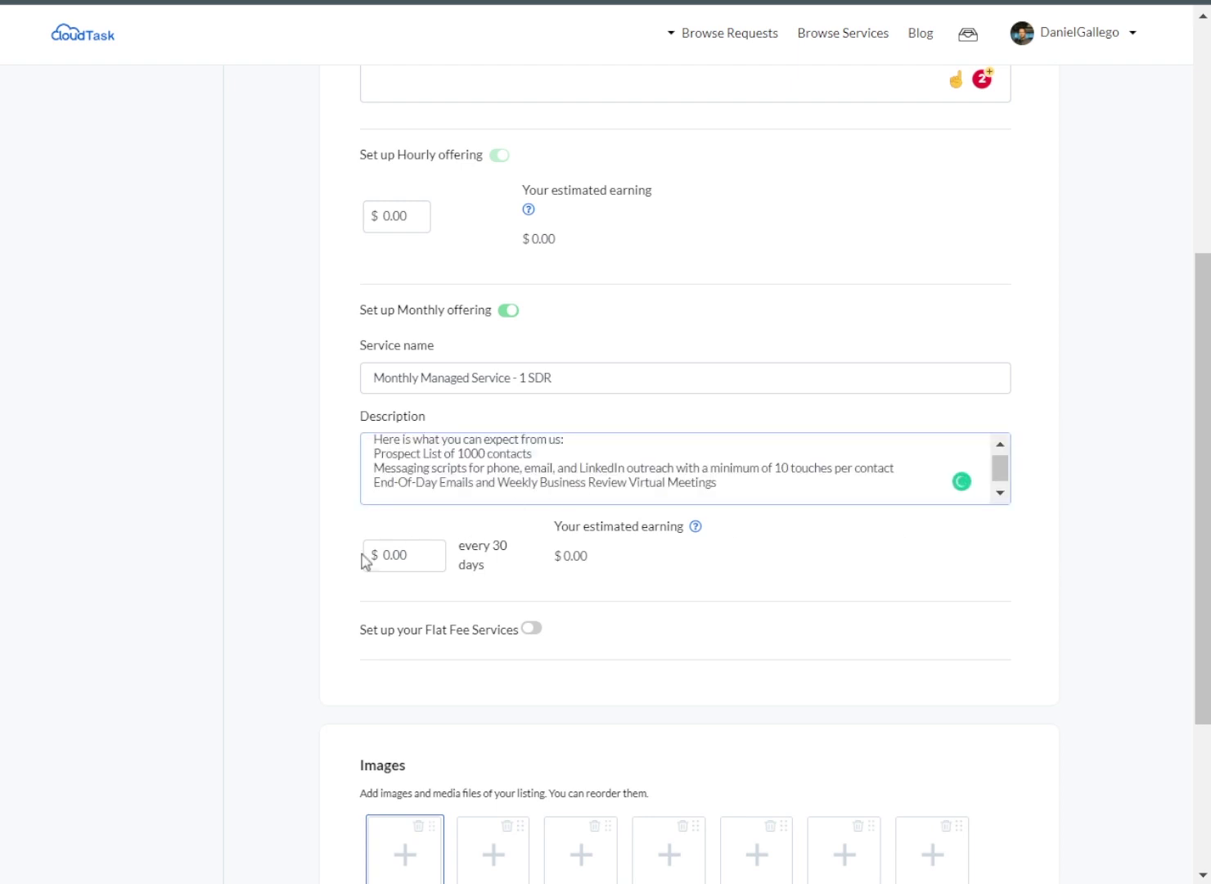
Step: Set the monthly offering's price to $2,500 every 30 days
drag(421, 551, 347, 568)
click(409, 554)
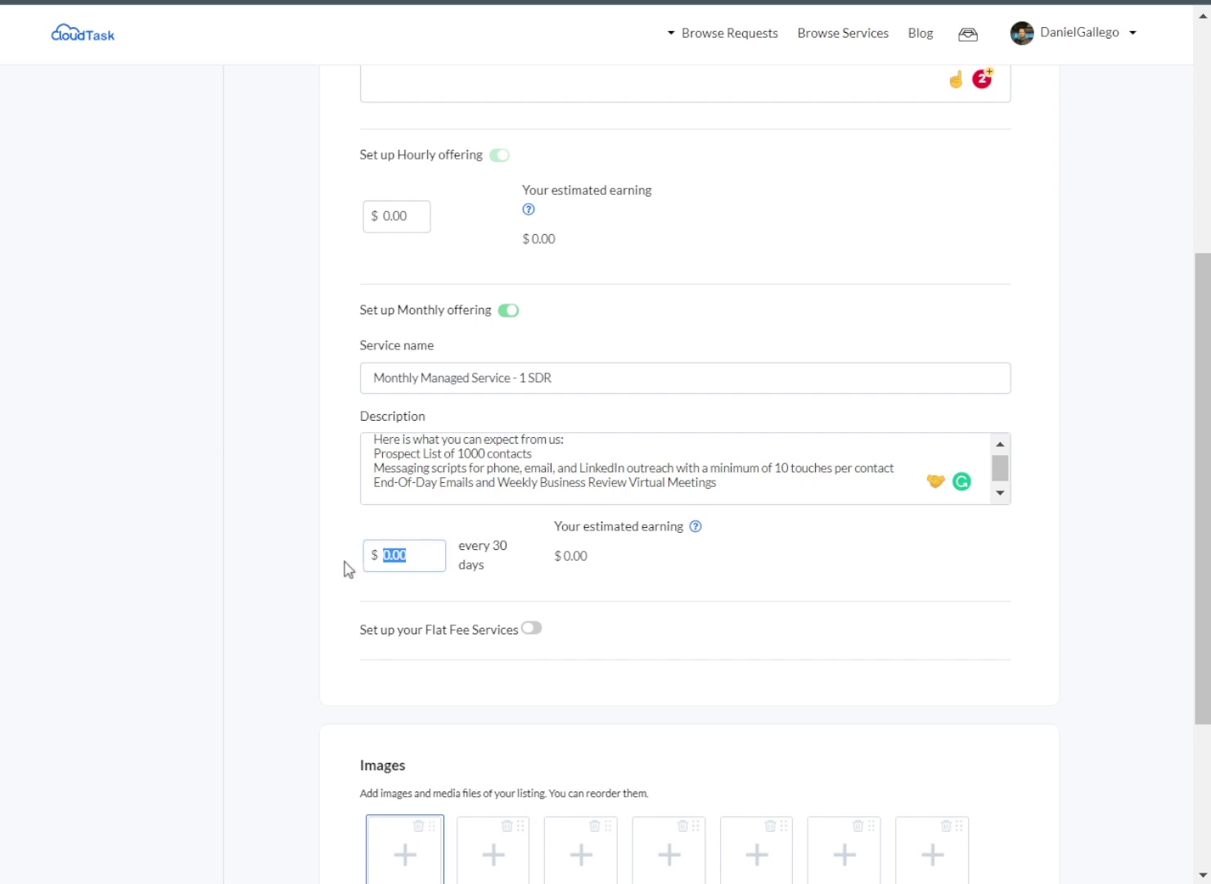
text(2,50)
text(0)
click(670, 576)
Step: Enable flat fee services and add one named "Service Offer: 25 positive replies from your defined prospect pool on LinkedIn"
scroll(449, 439, down, 2)
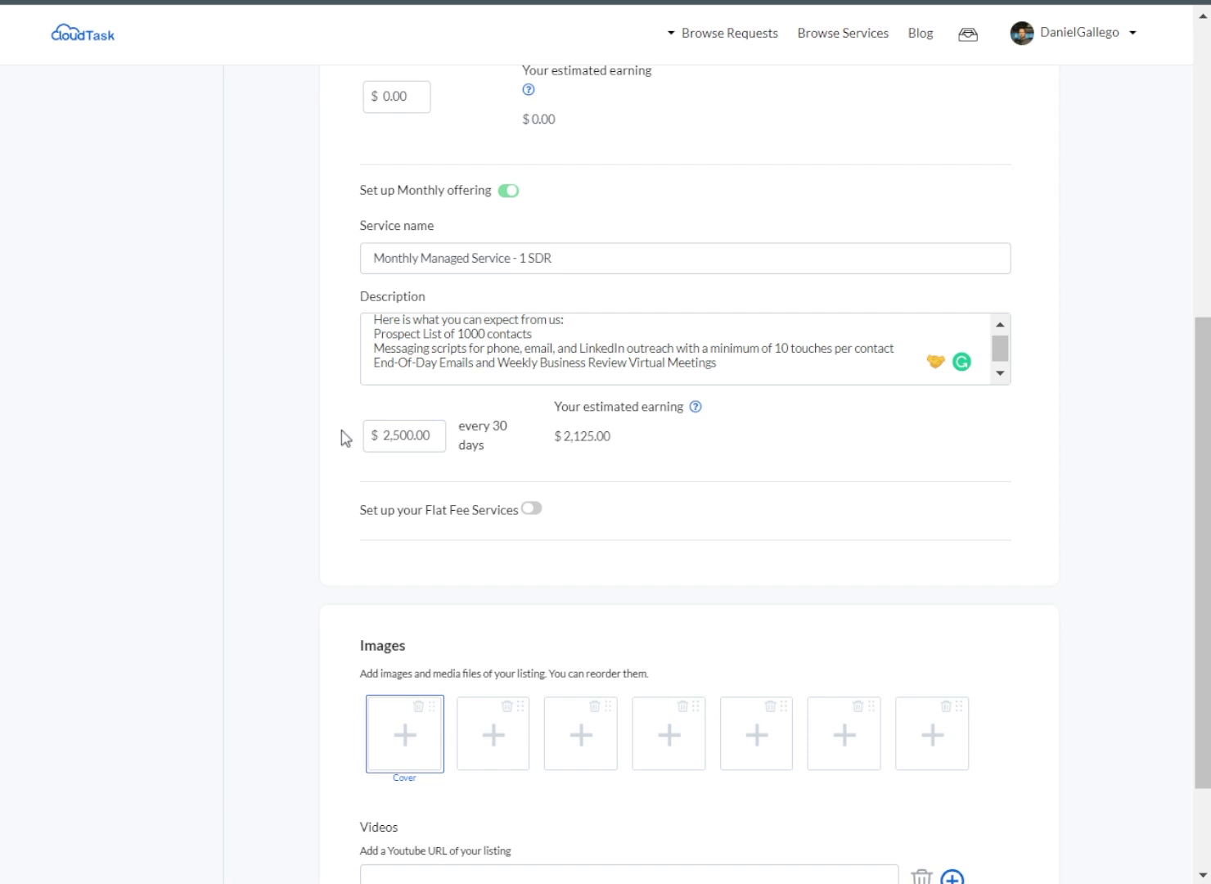
click(532, 510)
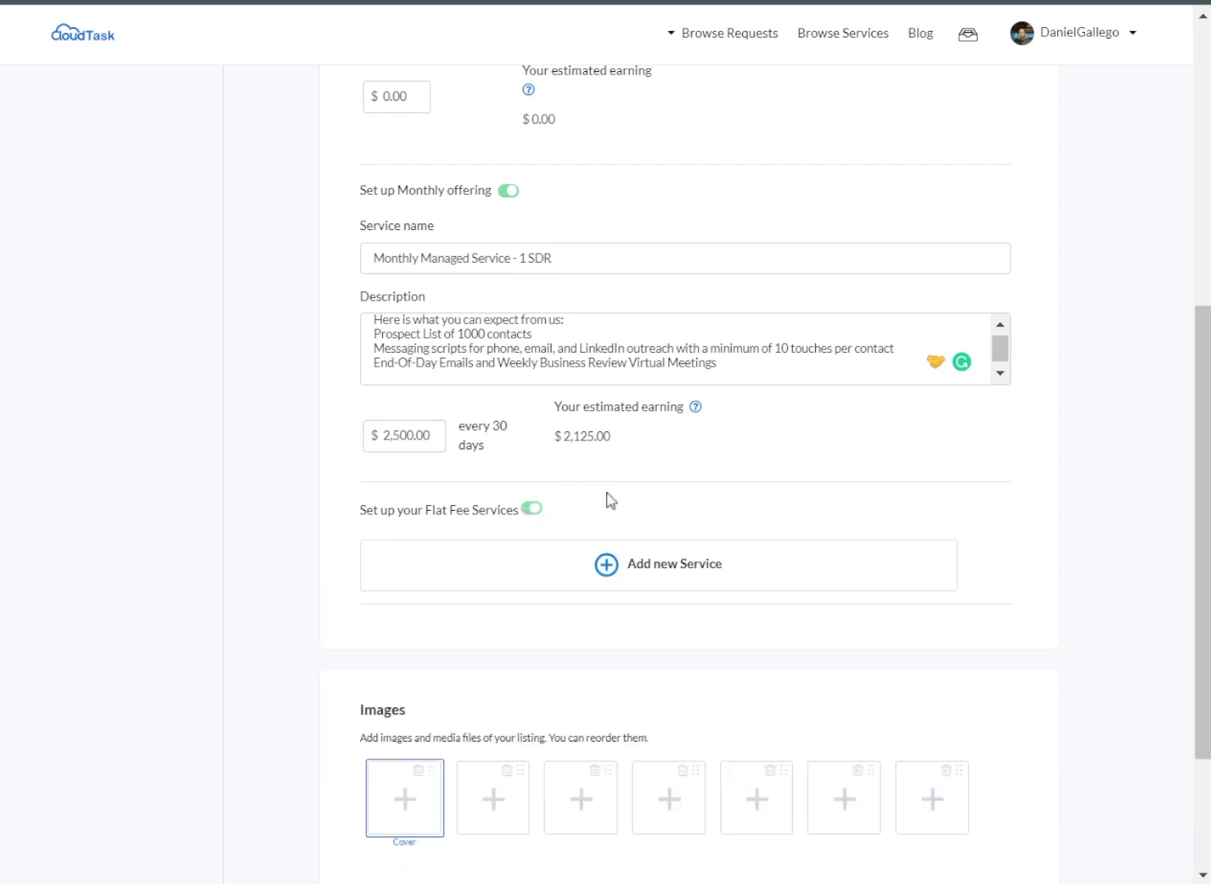
click(606, 565)
click(427, 588)
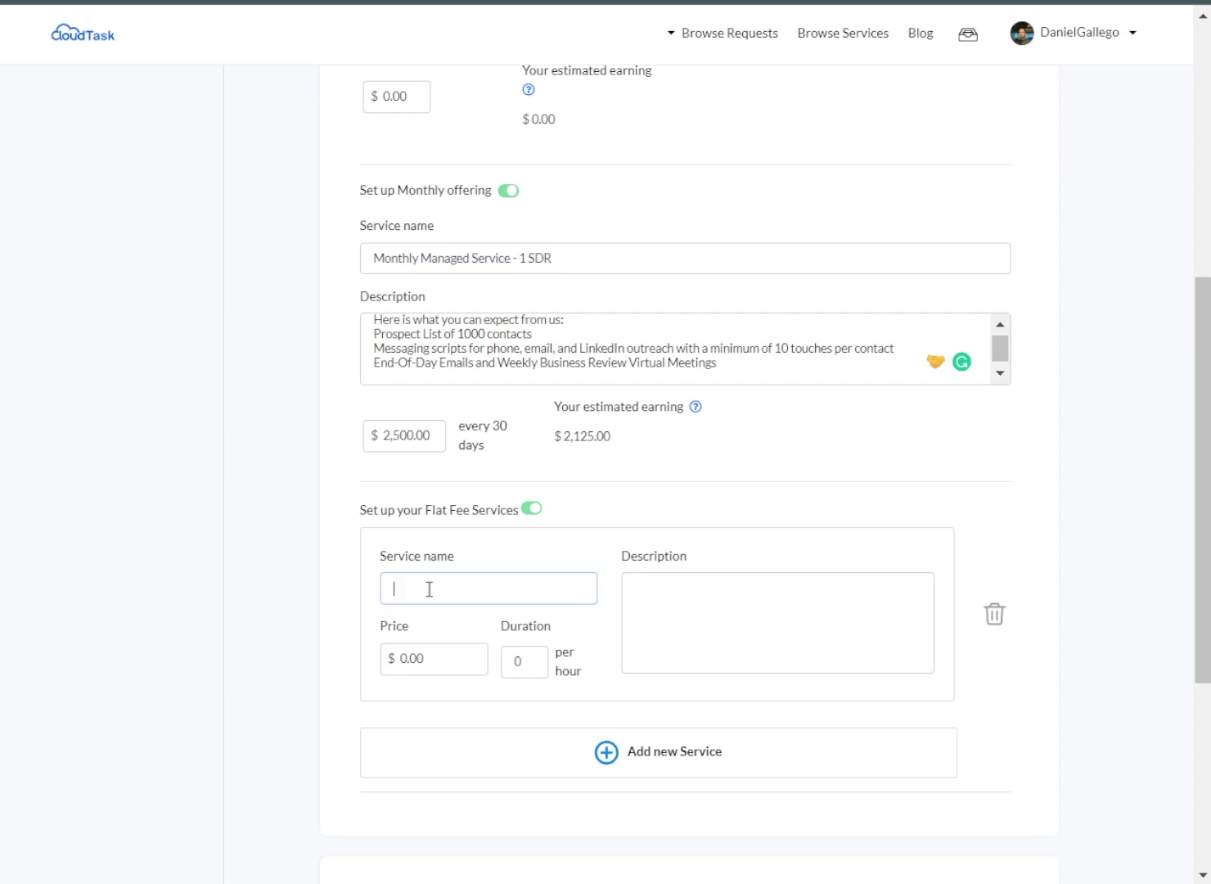
key(ctrl+v)
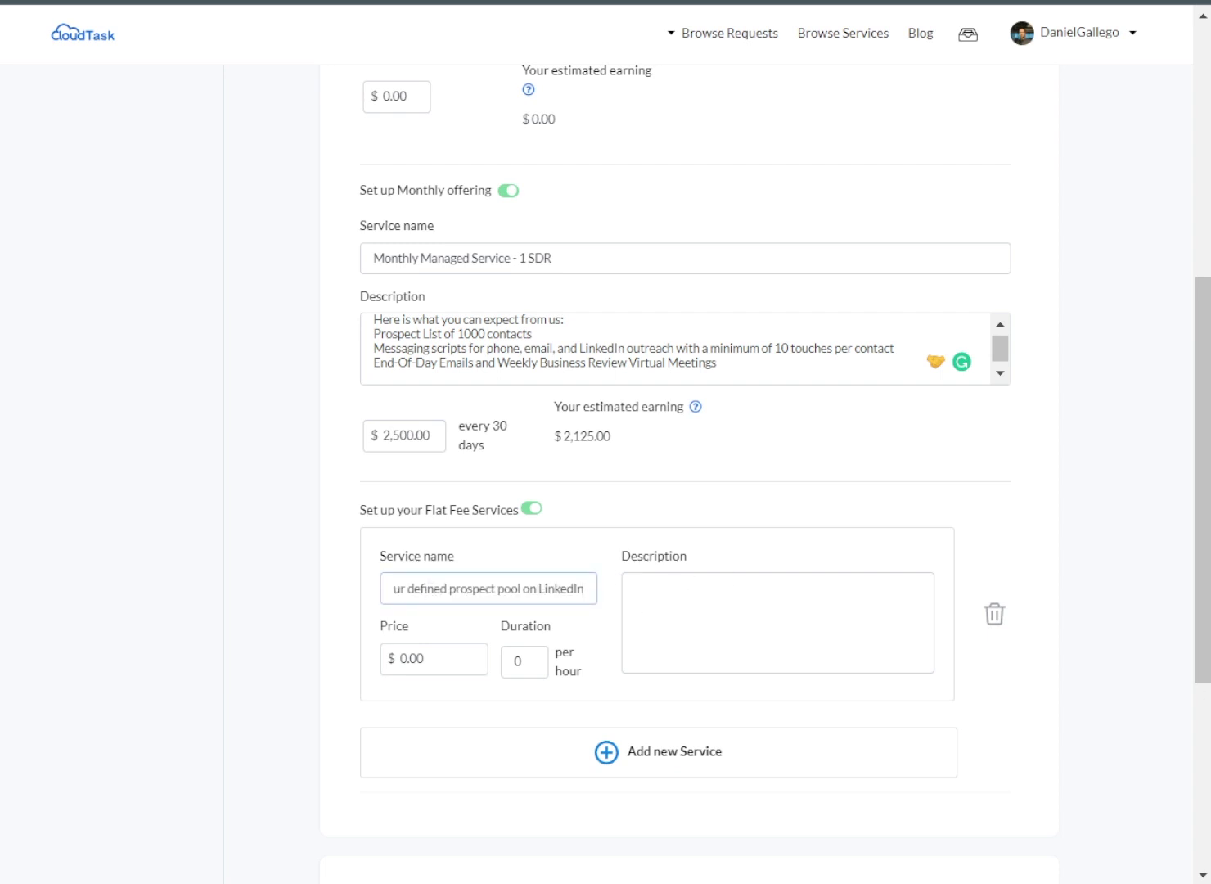
Step: Paste the flat fee service's description covering the 25 positive replies, $490 onboarding fee, $1125 project execution and 2 LinkedIn Profiles needed
click(676, 616)
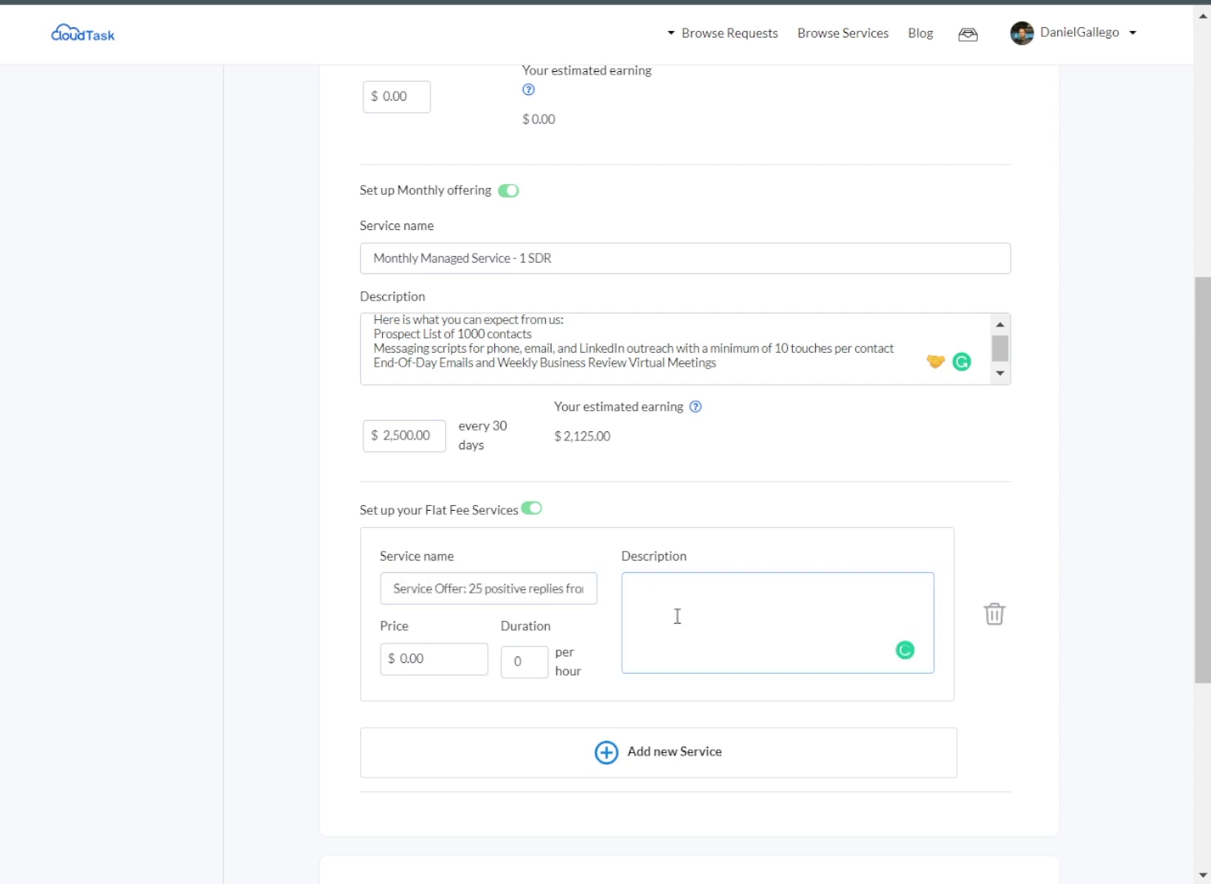
key(ctrl+v)
key(BackSpace)
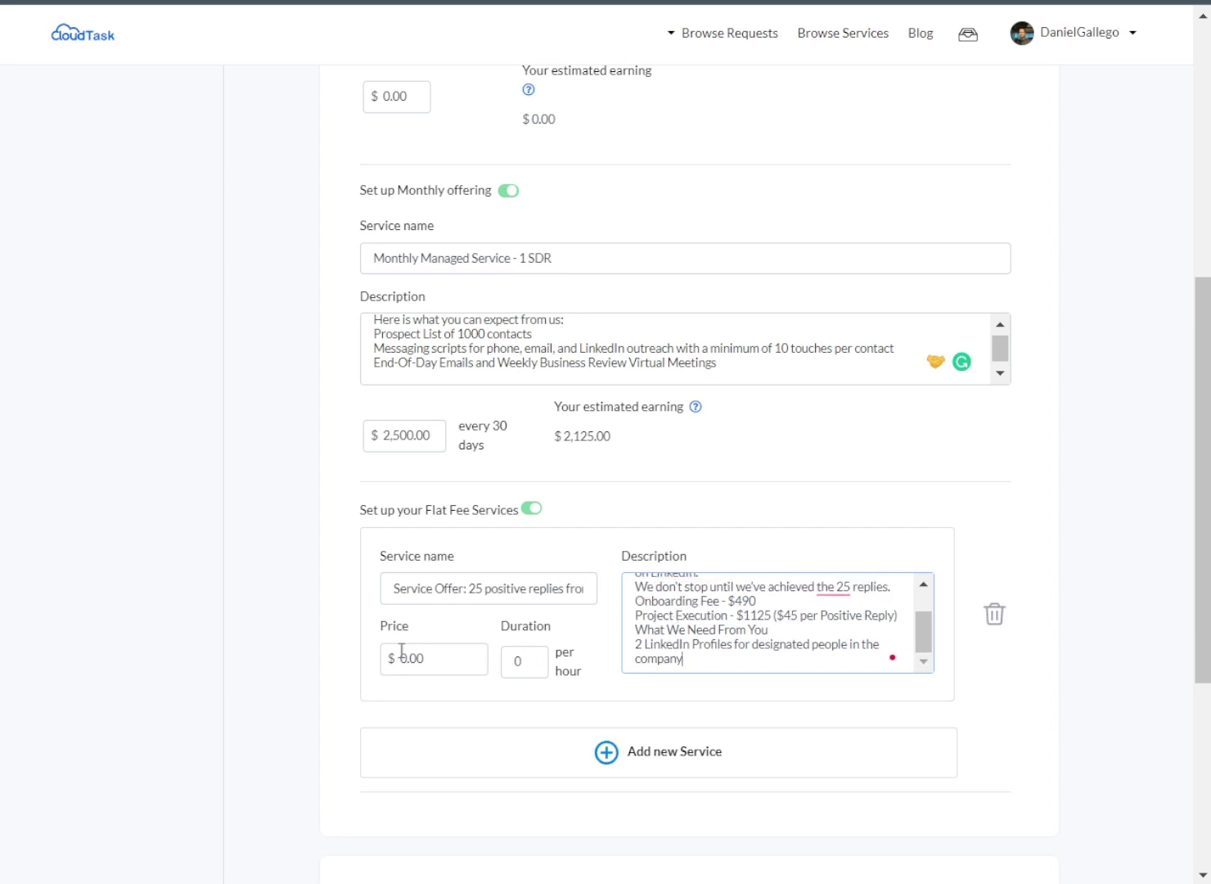
Step: Set the flat fee service's price to $1,165 and its duration to 90 hours
click(431, 658)
text(1165)
key(Tab)
text(90)
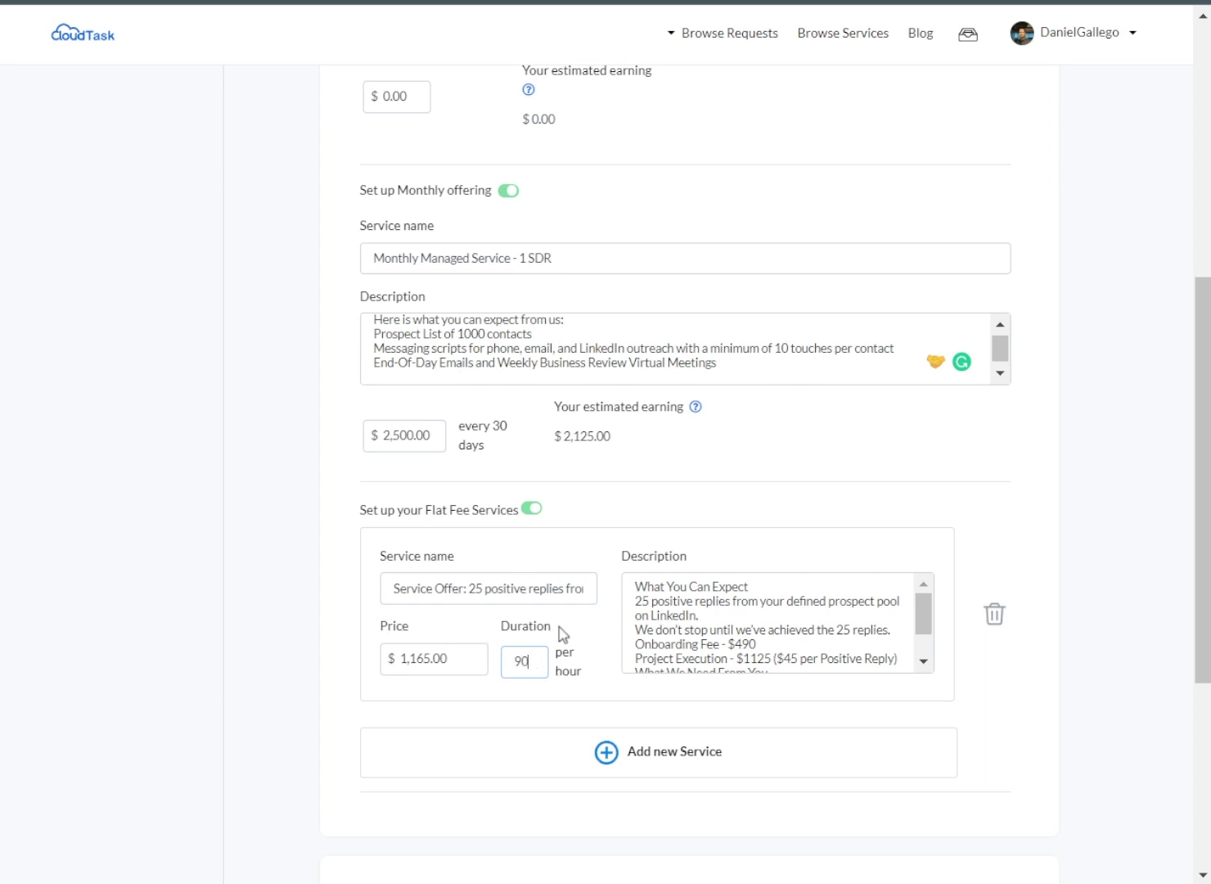
Step: Add the VSA Prospecting Computer Software Case Studies image as the listing cover, extending the crop area to the image's lower-right corner
scroll(571, 641, down, 3)
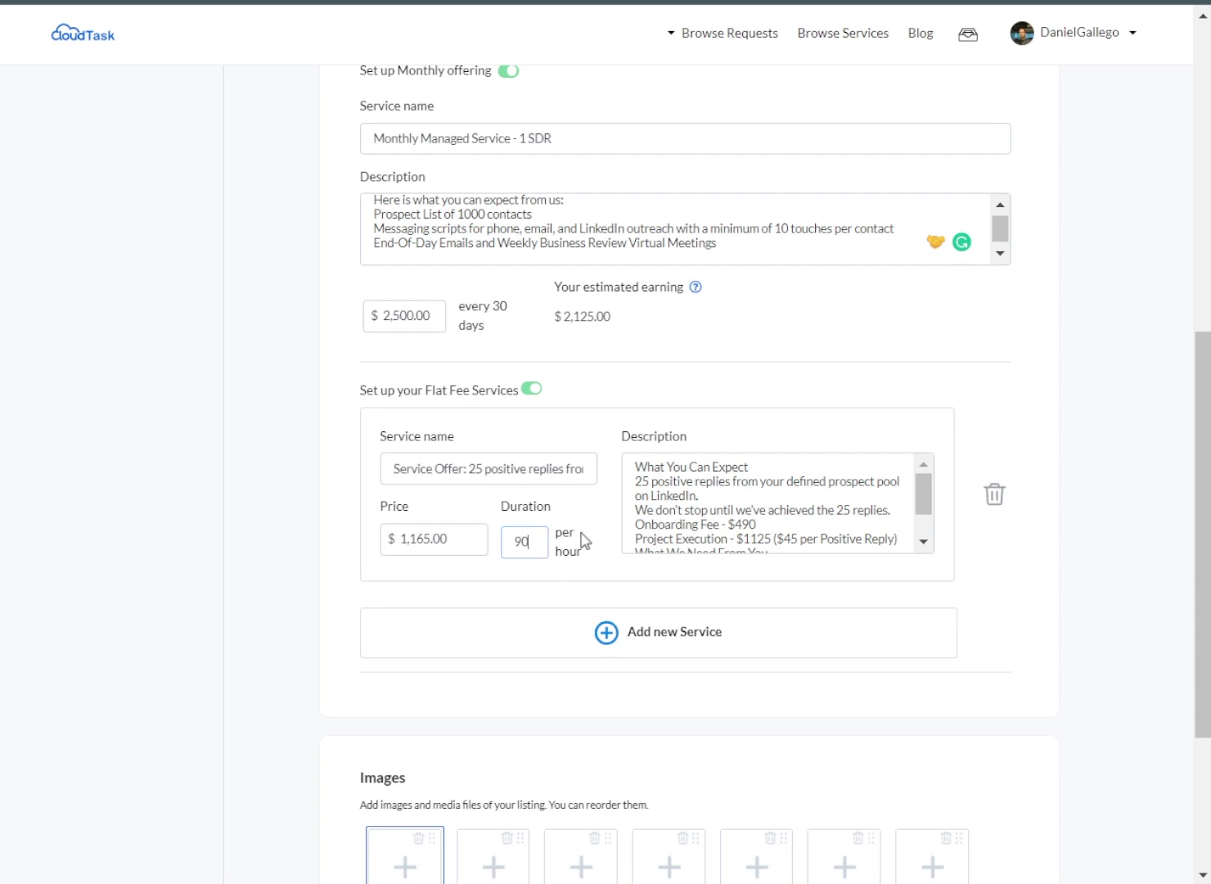
scroll(567, 543, down, 5)
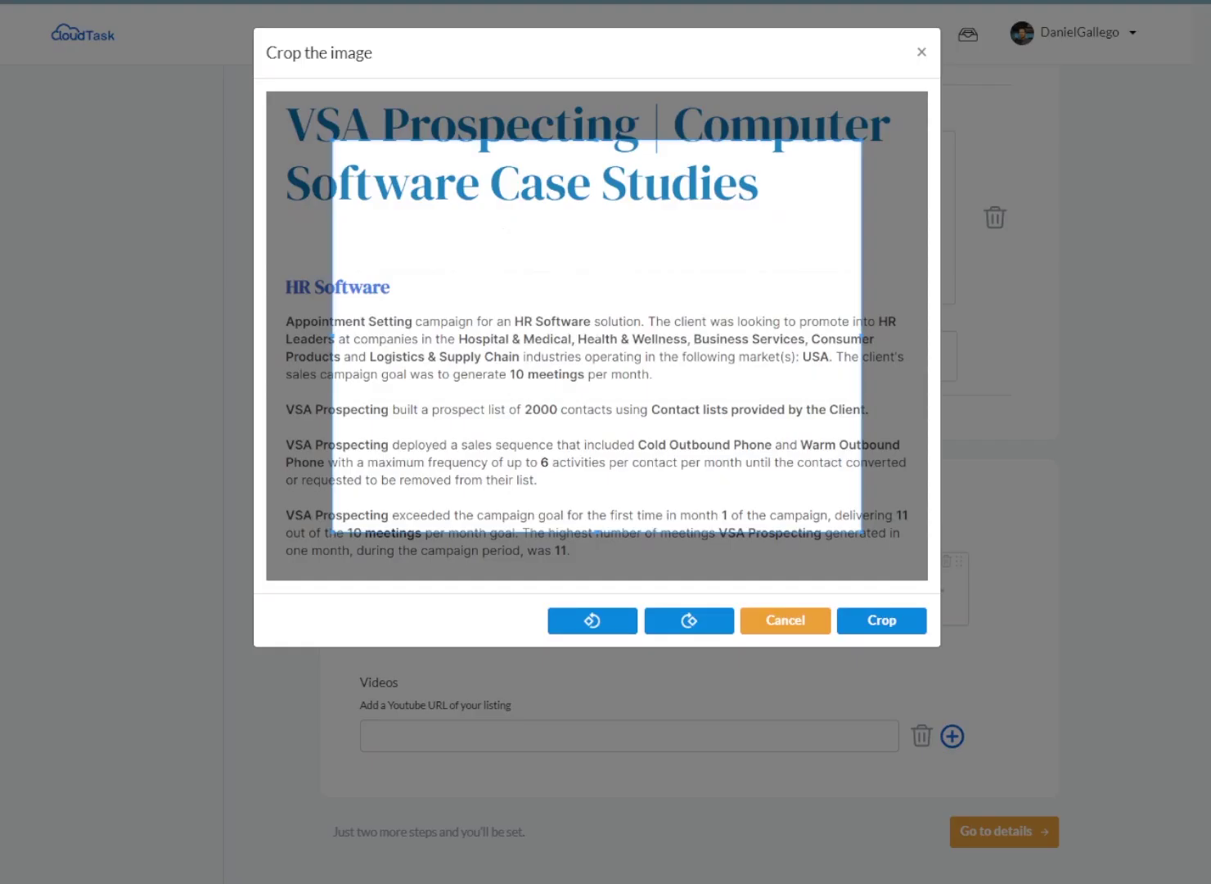
drag(866, 542, 925, 579)
click(907, 620)
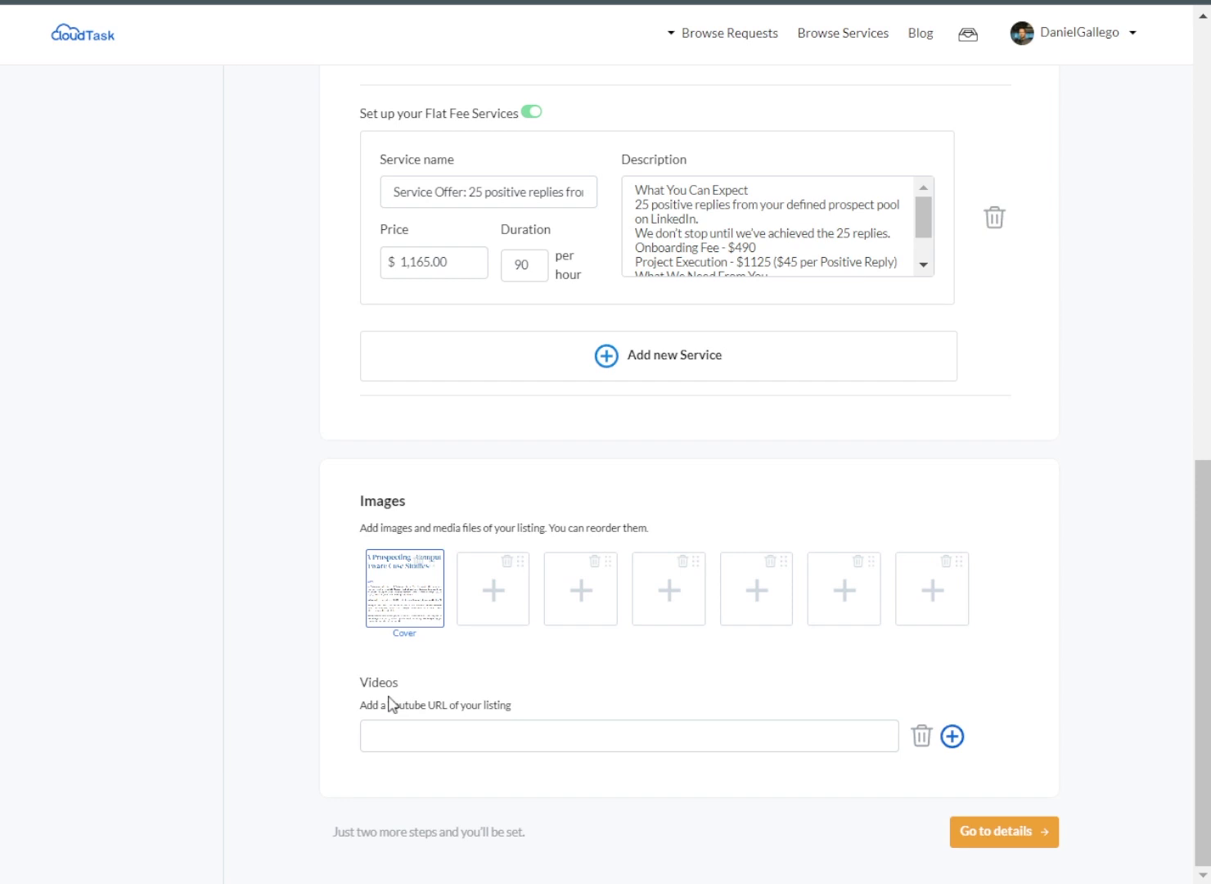
click(400, 735)
text(https://youtu.be/Y9A1hB9Egkk)
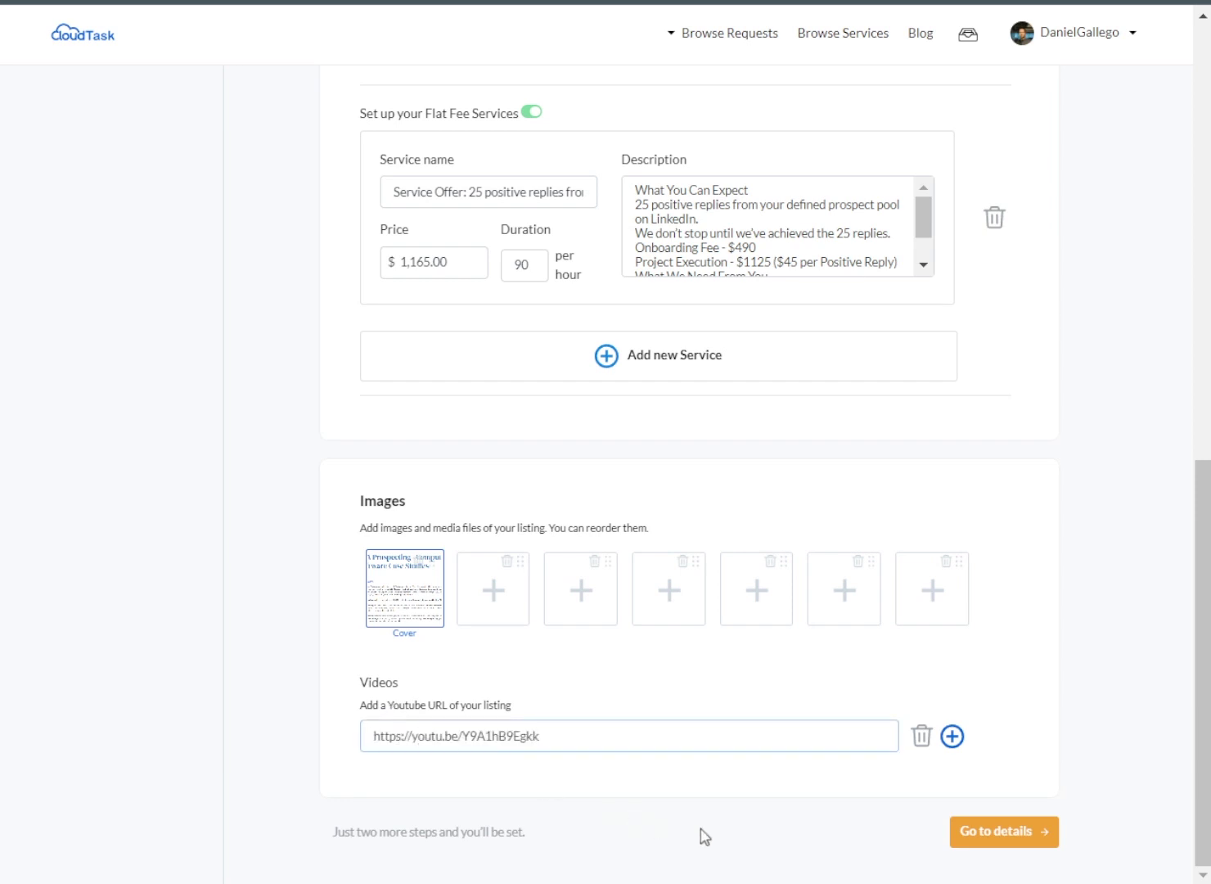
click(995, 834)
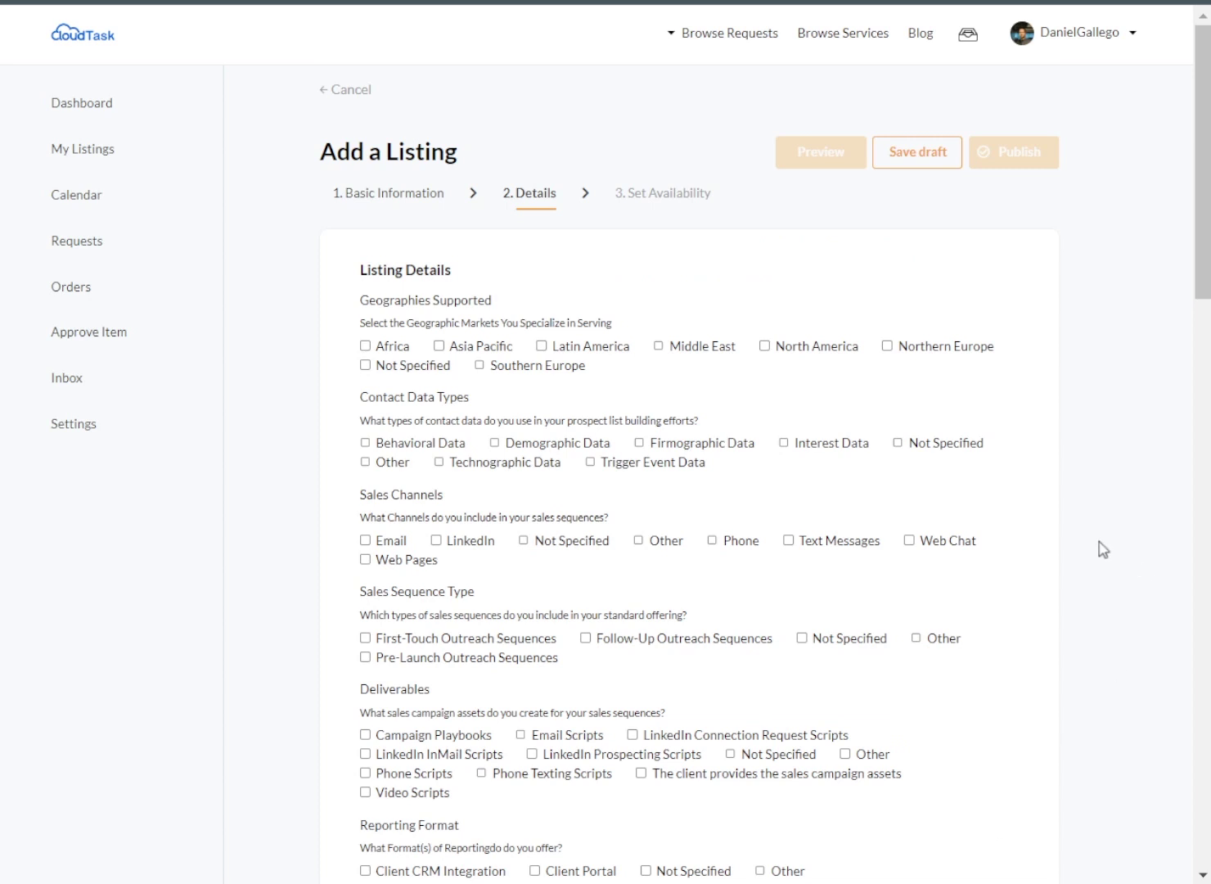
Step: Select North America as the supported geography, and Demographic Data and Firmographic Data as the contact data types
scroll(1047, 513, down, 2)
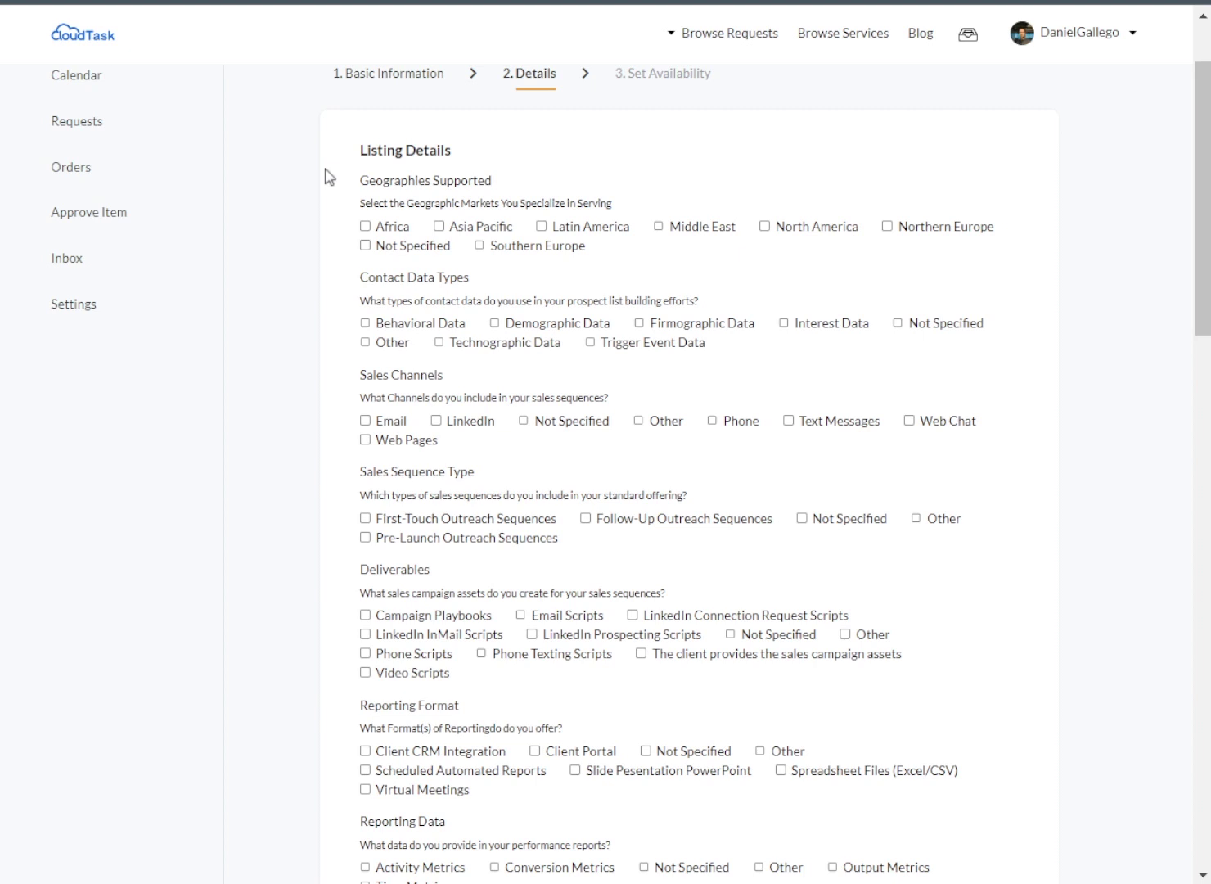
click(768, 232)
click(542, 329)
click(694, 330)
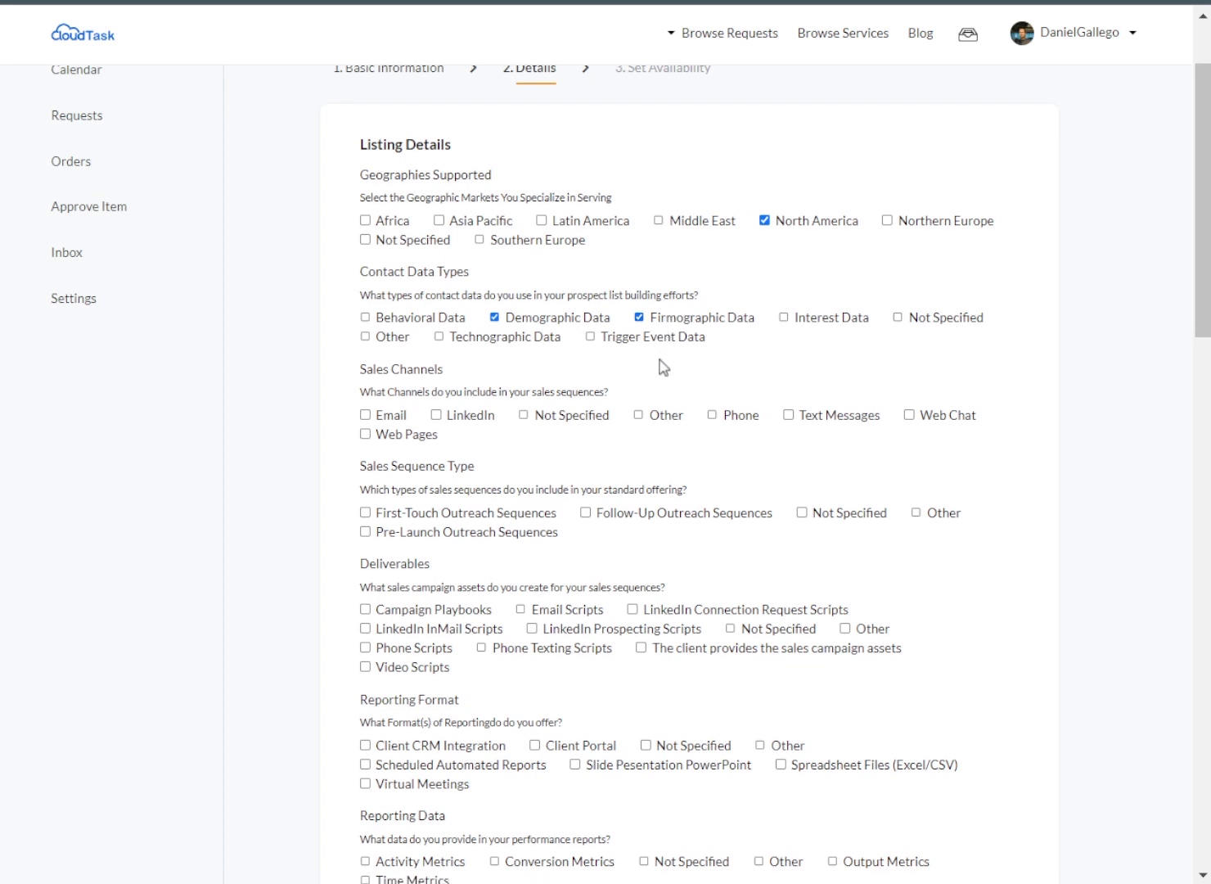
Step: Select Email and Phone as sales channels and First-Touch Outreach Sequences as the sales sequence type
scroll(660, 364, down, 2)
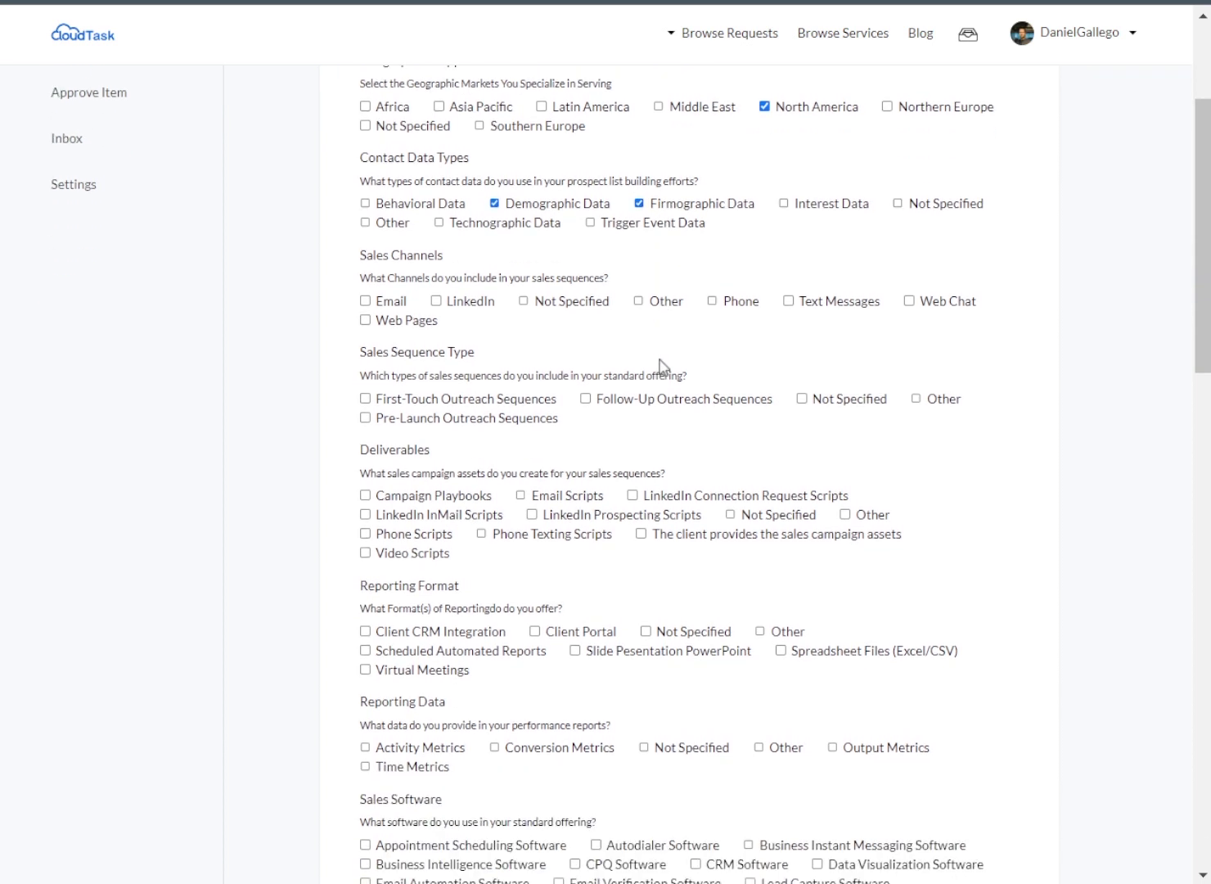
click(393, 303)
click(733, 304)
scroll(630, 329, down, 2)
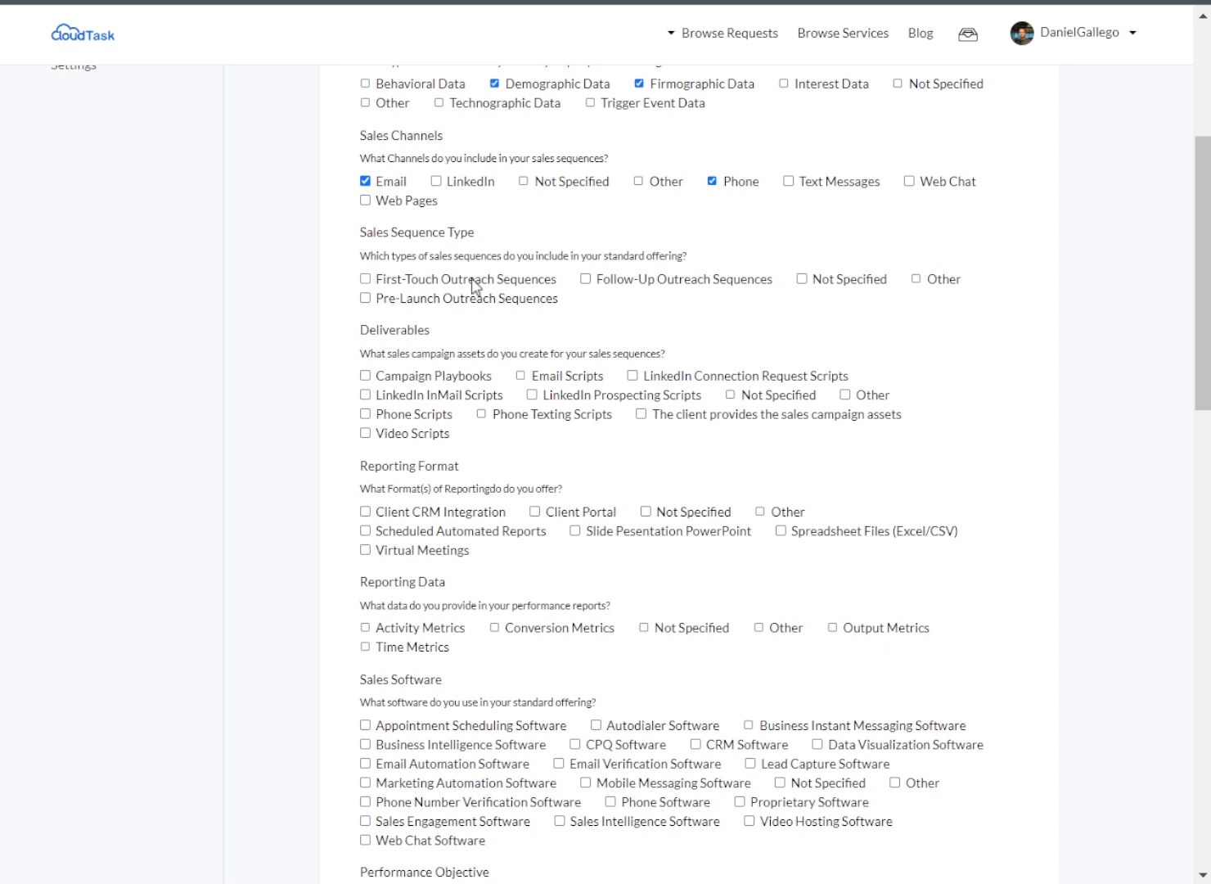
click(473, 283)
Step: Select Email Scripts and Phone Scripts as the listing's deliverables
scroll(575, 356, down, 1)
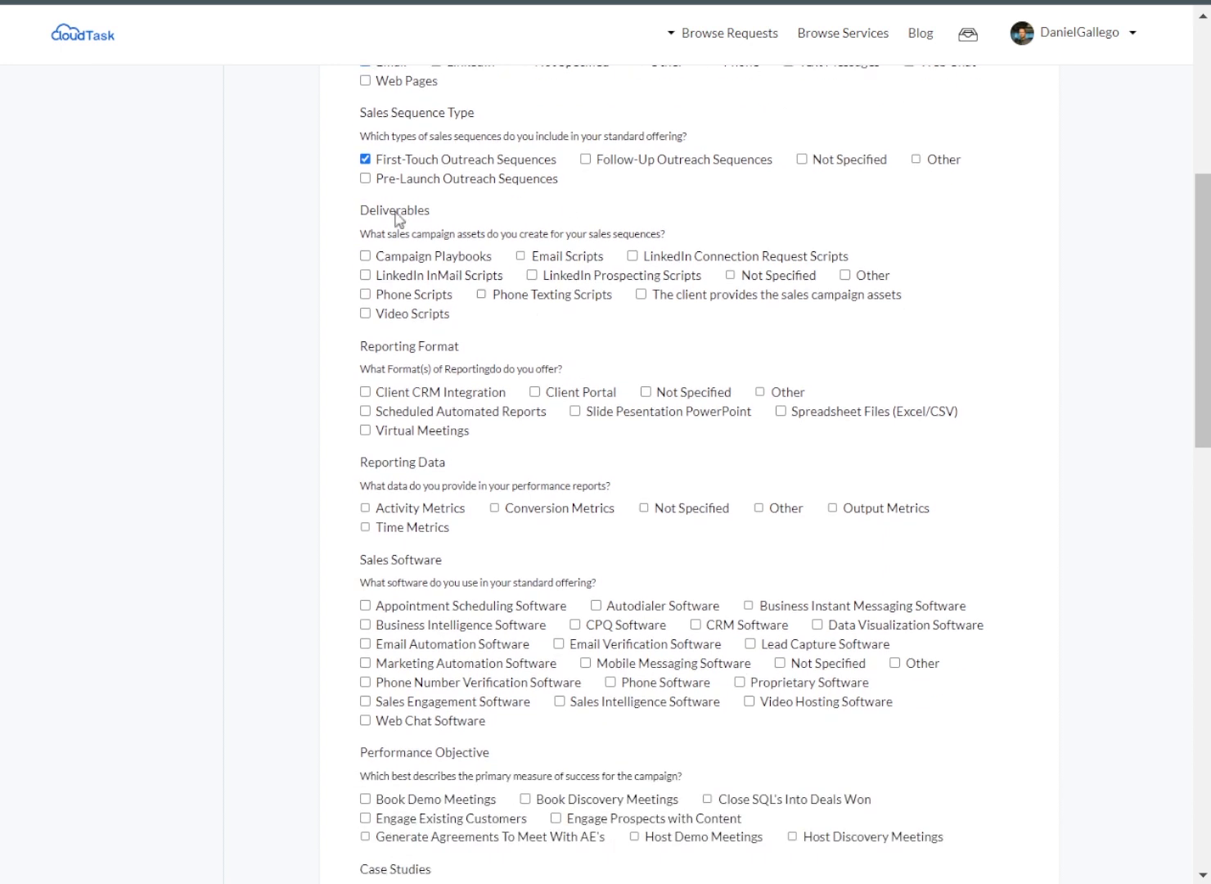
click(560, 260)
click(444, 299)
Step: Select Scheduled Automated Reports and Spreadsheet Files (Excel/CSV) as the reporting formats
scroll(529, 314, down, 2)
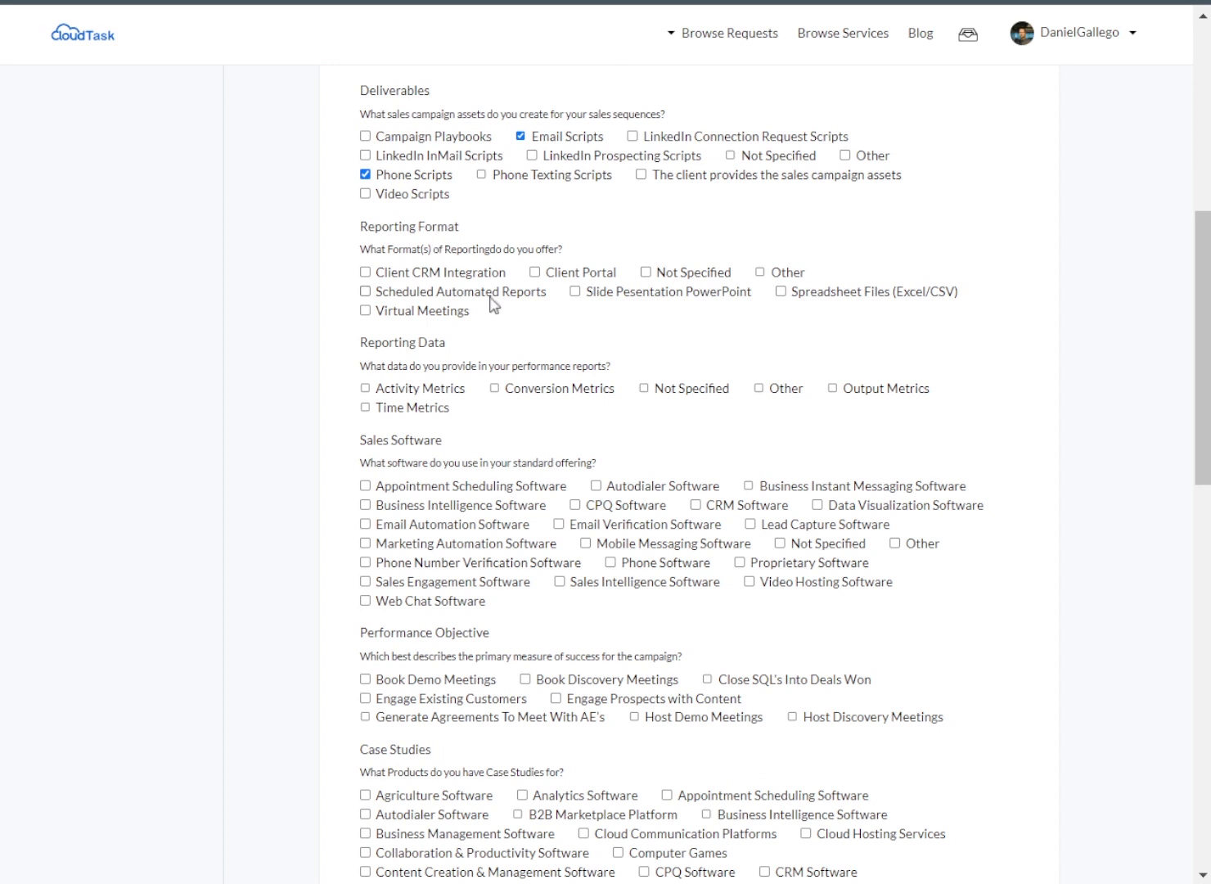
click(483, 299)
click(845, 299)
scroll(847, 348, down, 3)
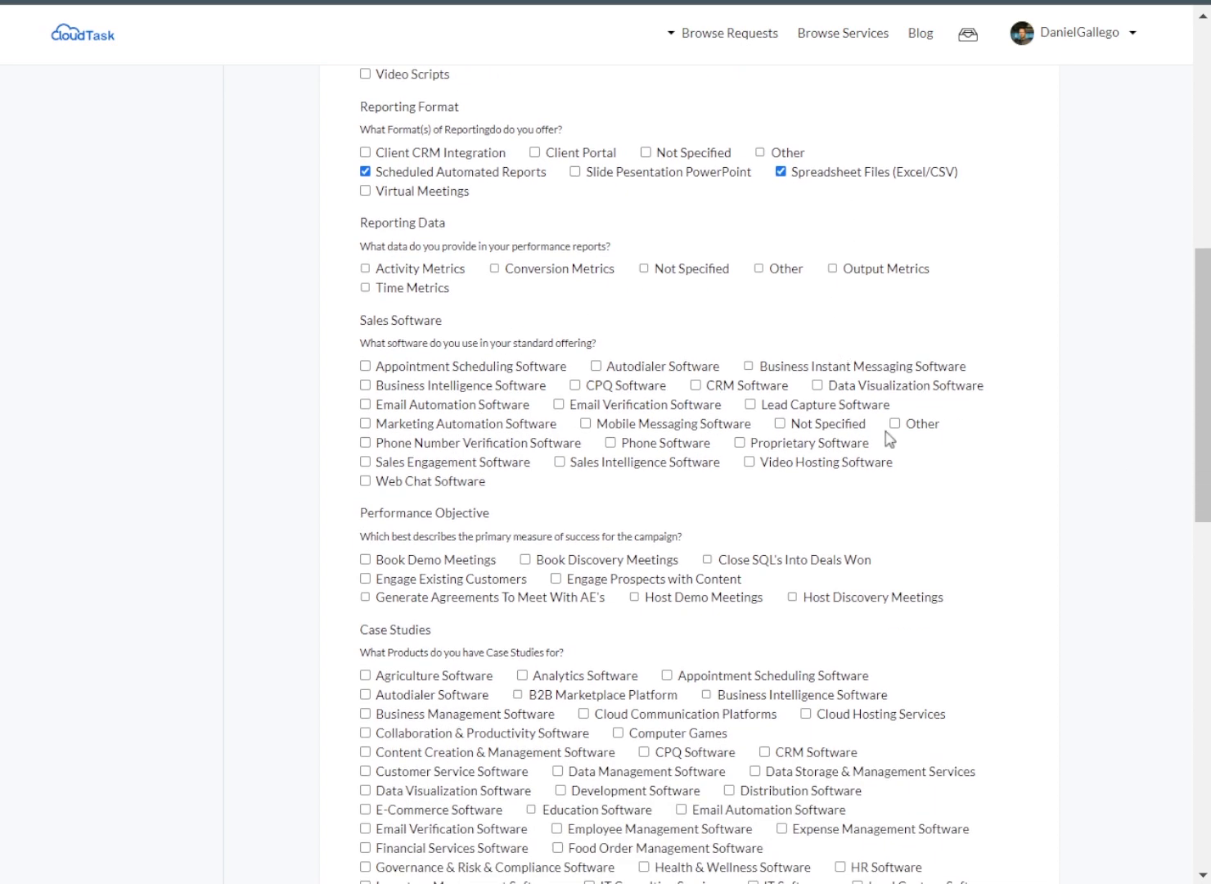
Step: Select Activity Metrics and Conversion Metrics as reporting data, and Email Automation, Phone and Sales Engagement Software as the sales software
click(572, 276)
click(432, 276)
scroll(524, 380, down, 3)
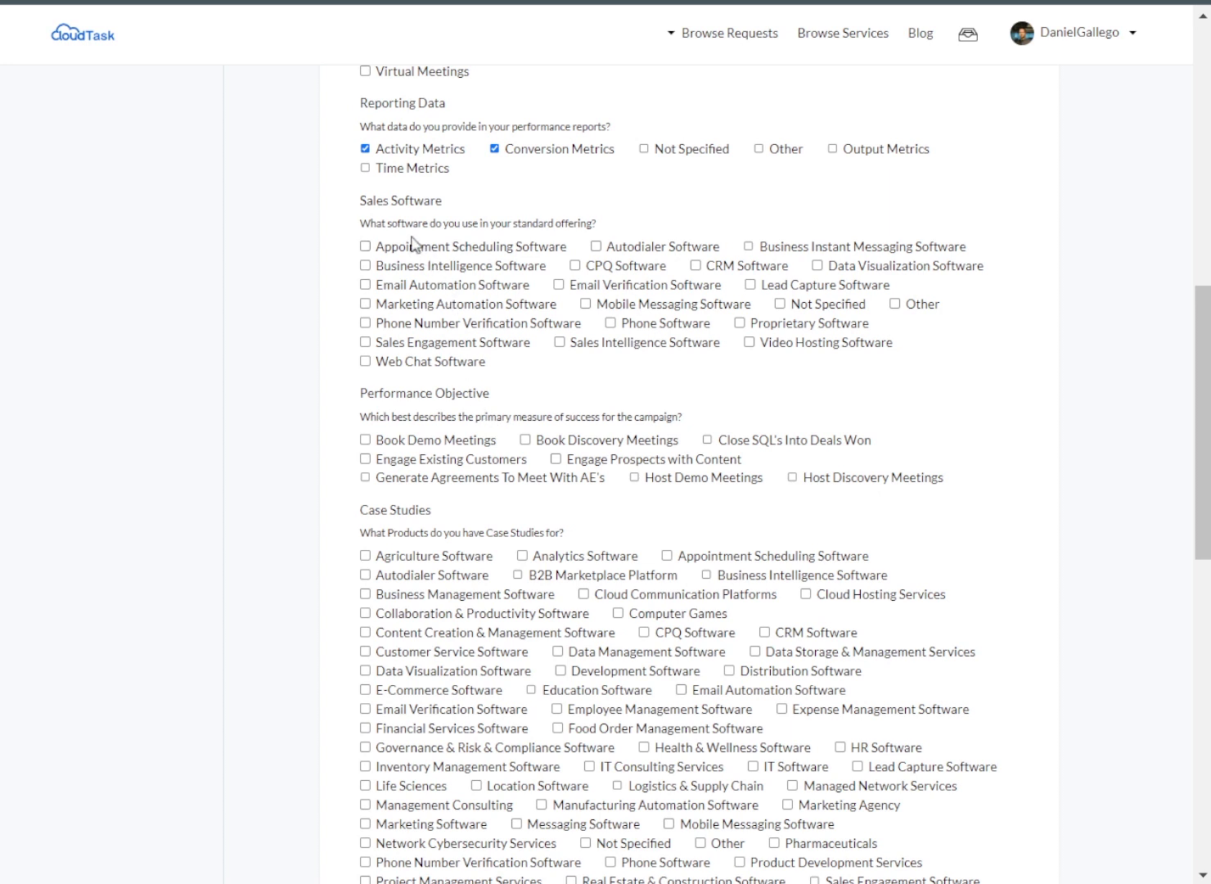
click(455, 284)
click(690, 325)
click(434, 345)
Step: Select Book Discovery Meetings as the performance objective and Data Management Software as the case study product
scroll(824, 409, down, 2)
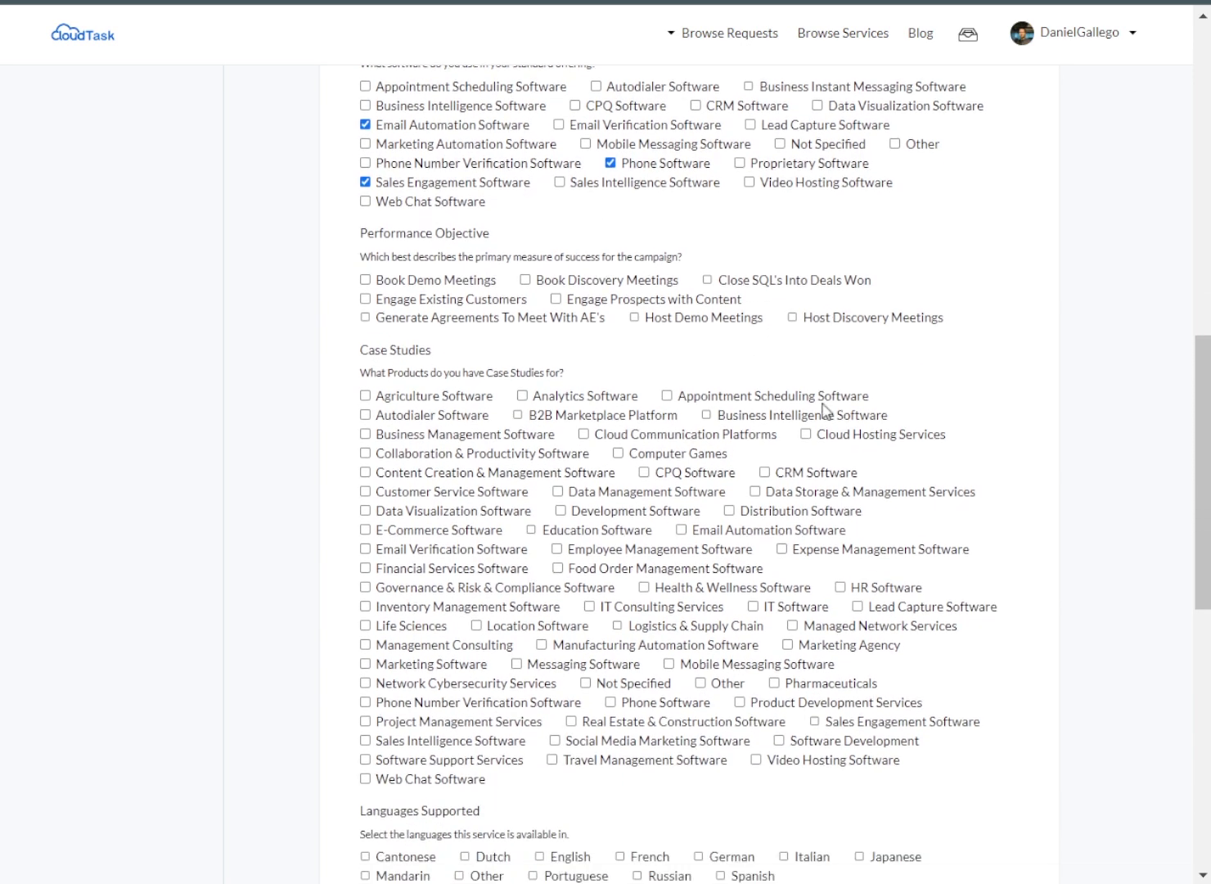
scroll(824, 409, down, 1)
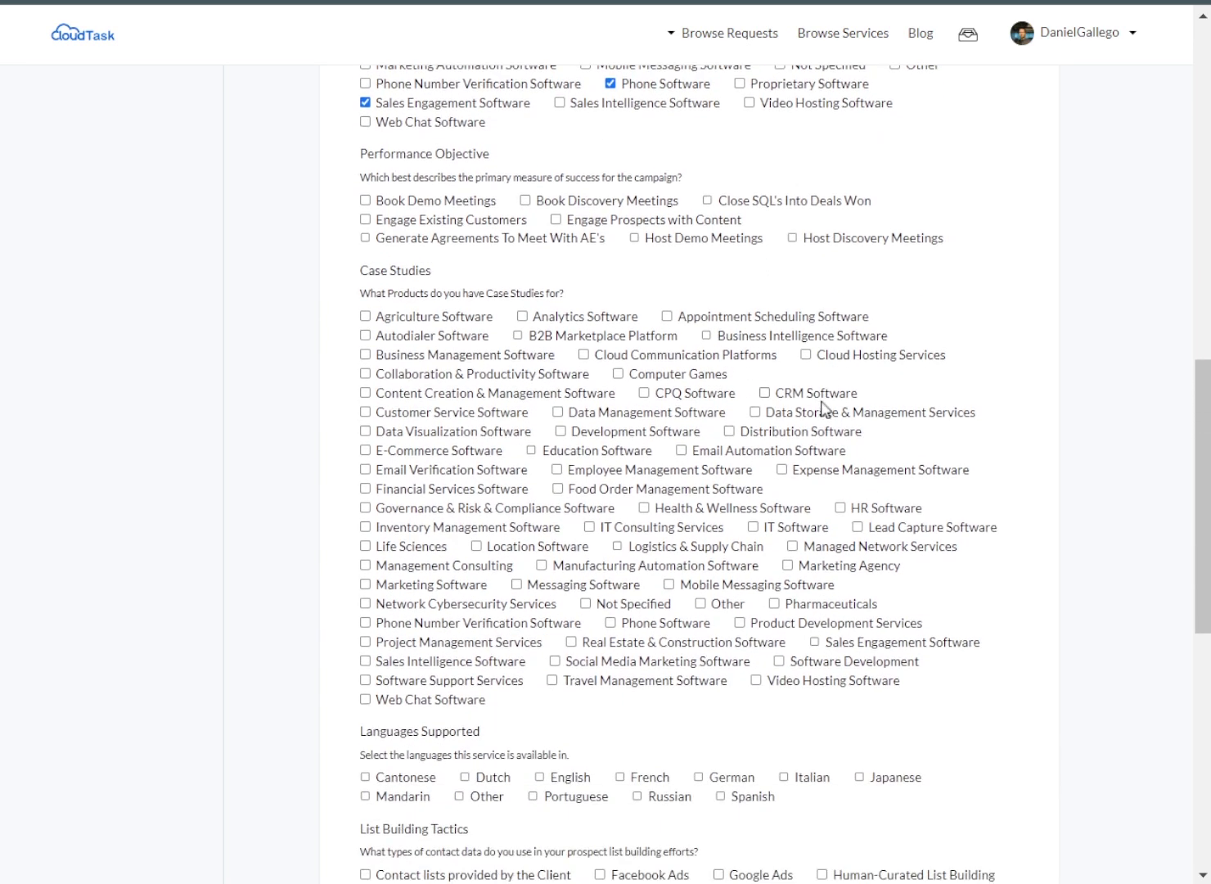
click(523, 199)
scroll(546, 186, down, 2)
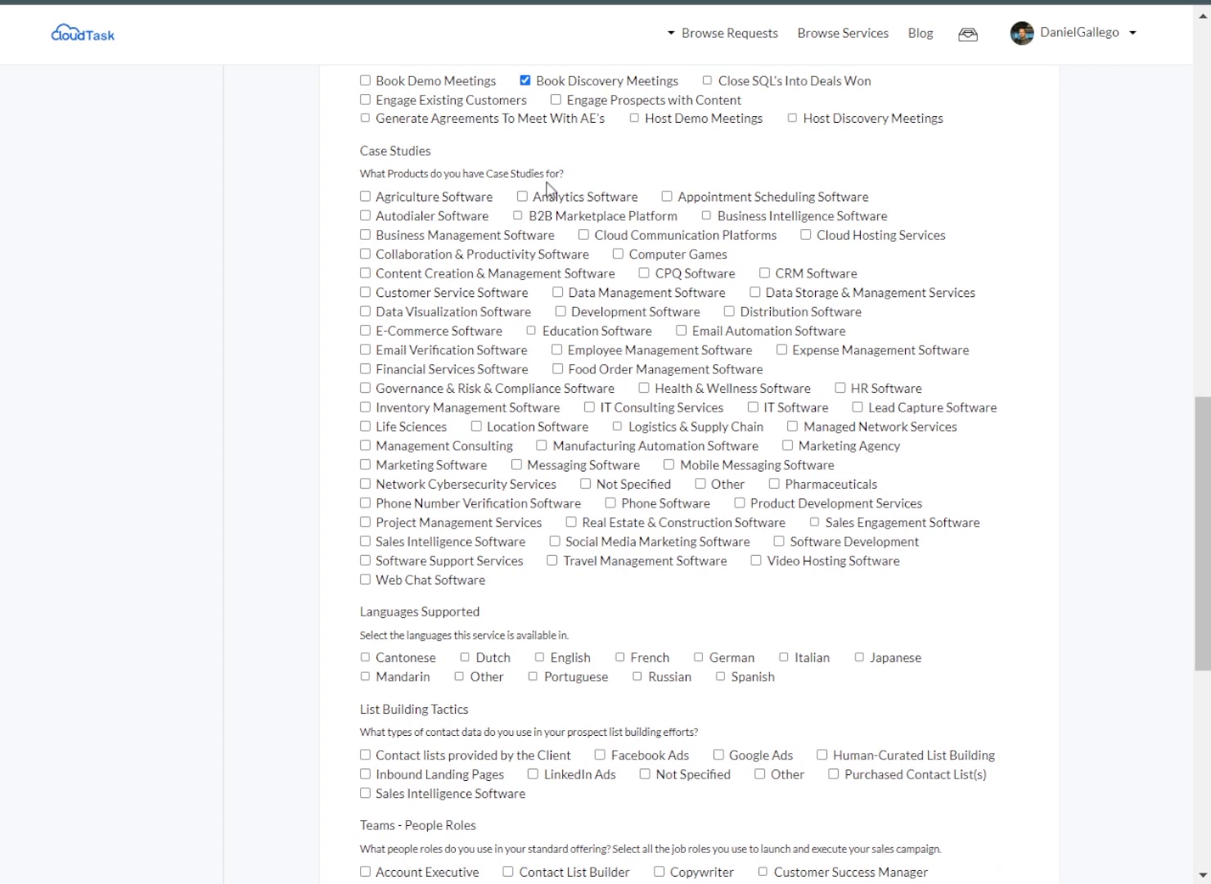
click(632, 293)
Step: Enter the refund policy "Cancel with 30-day notice after a minimum of 2 months" and "Refunds Valid after 20 days in which no discovery meetings have been booked"
scroll(601, 307, down, 6)
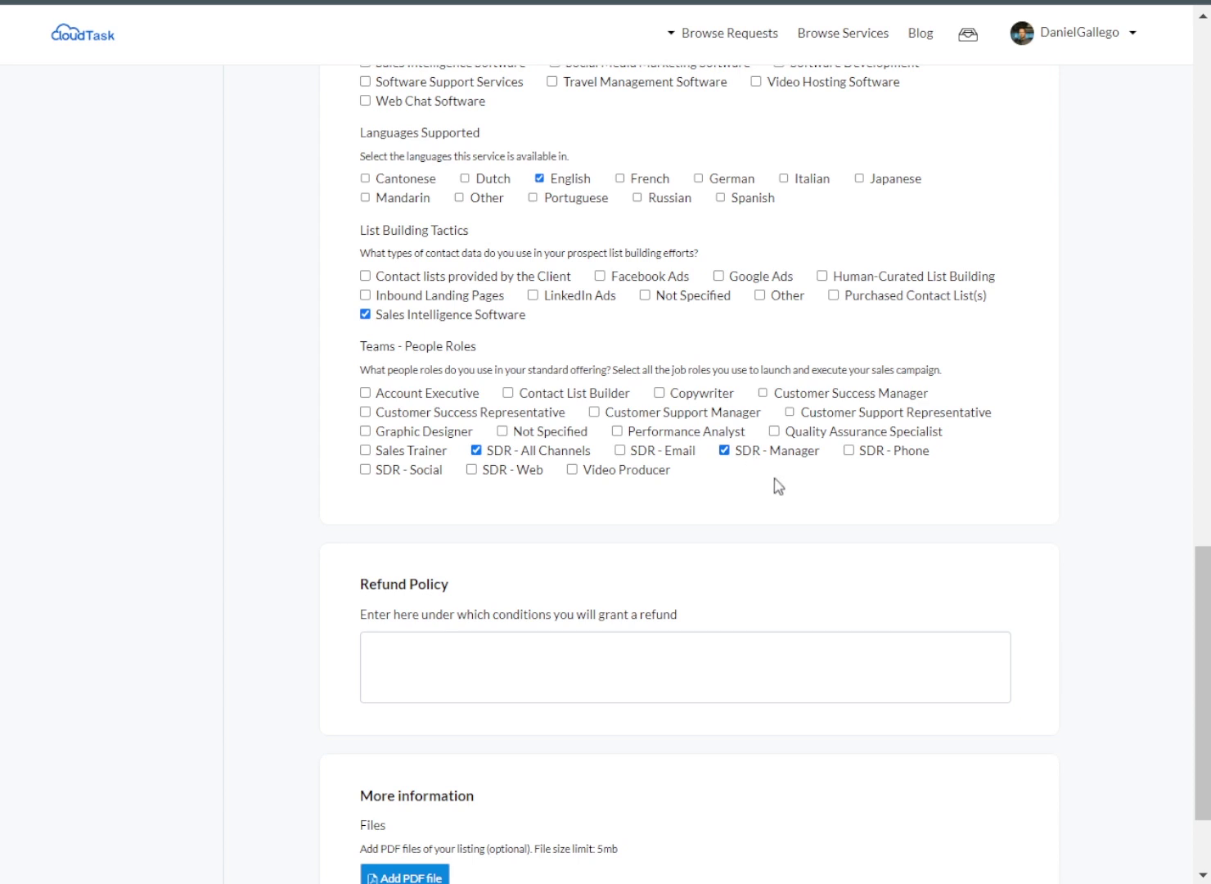
scroll(773, 486, down, 1)
scroll(639, 624, down, 1)
click(605, 516)
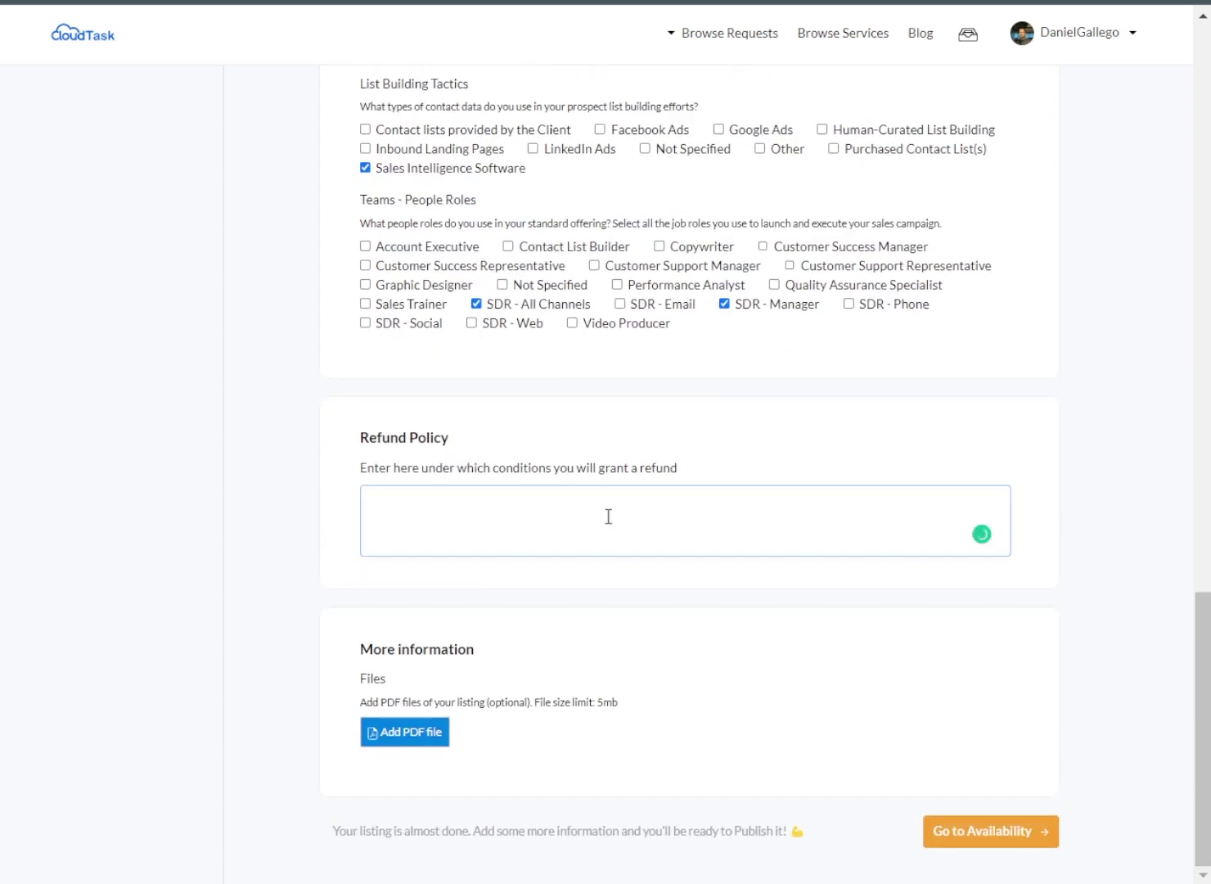
text(Cancel with 30-day notice after a minimum of 2 months Refunds Valid after 20 days in which no discovery meetings have been booked)
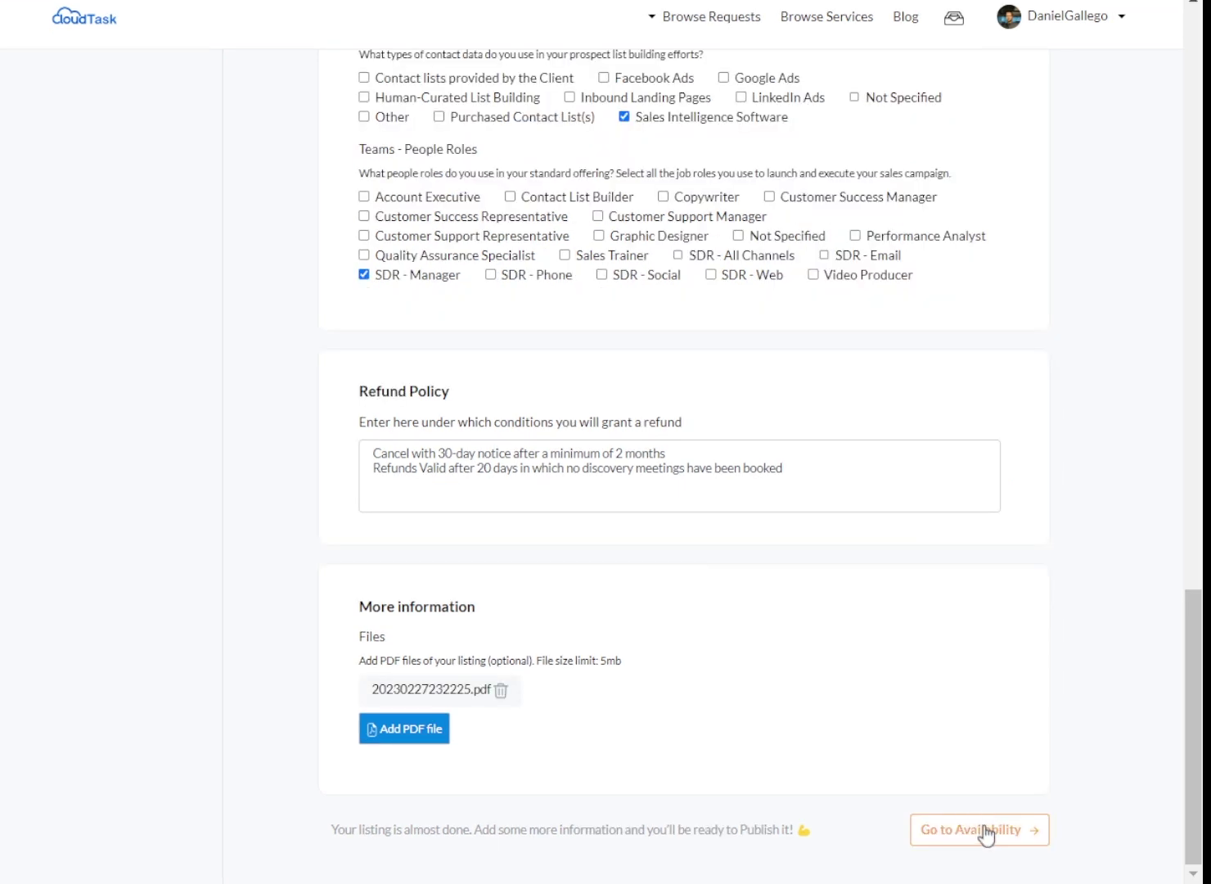
Step: Continue to the availability settings and add a Monday to Friday timeslot from 6:00 AM to 6:00 PM
click(982, 833)
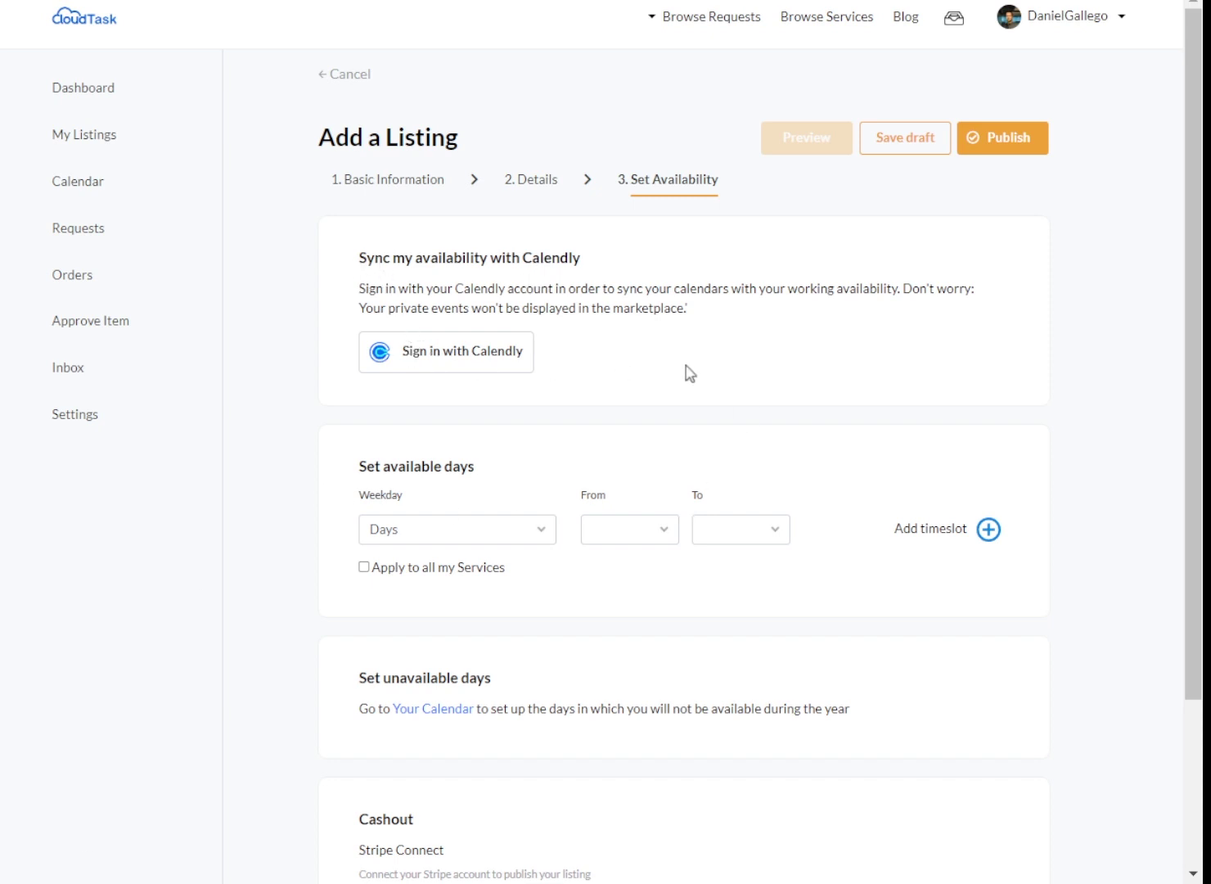
scroll(545, 424, down, 2)
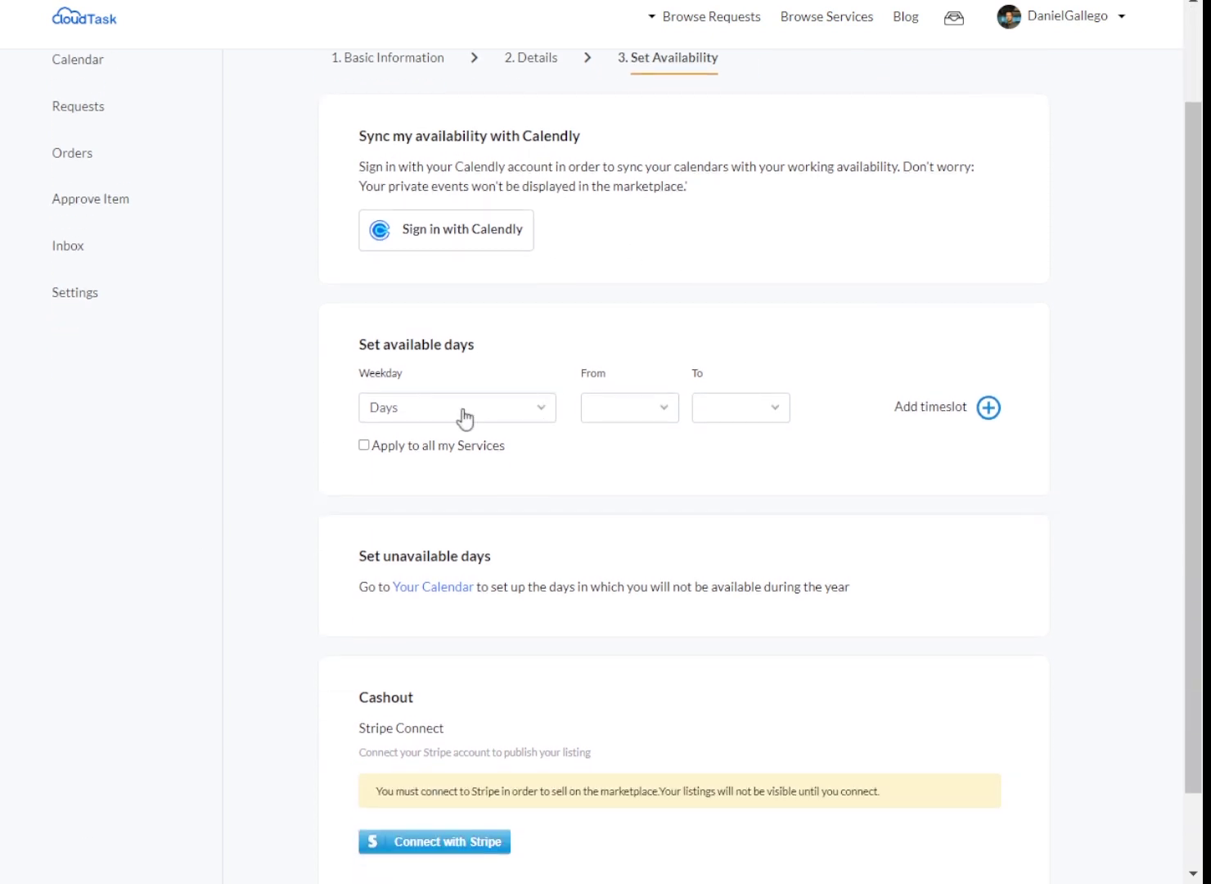
click(522, 414)
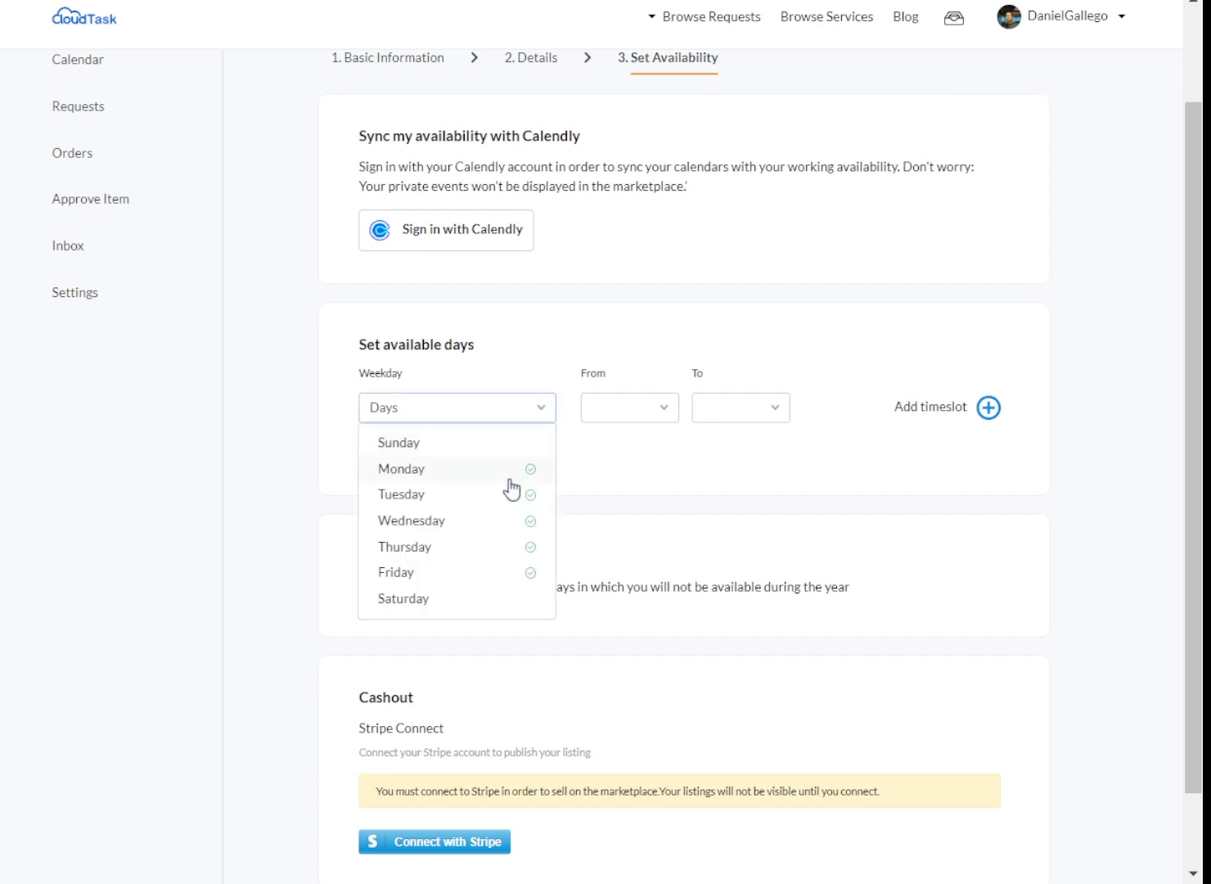
click(667, 409)
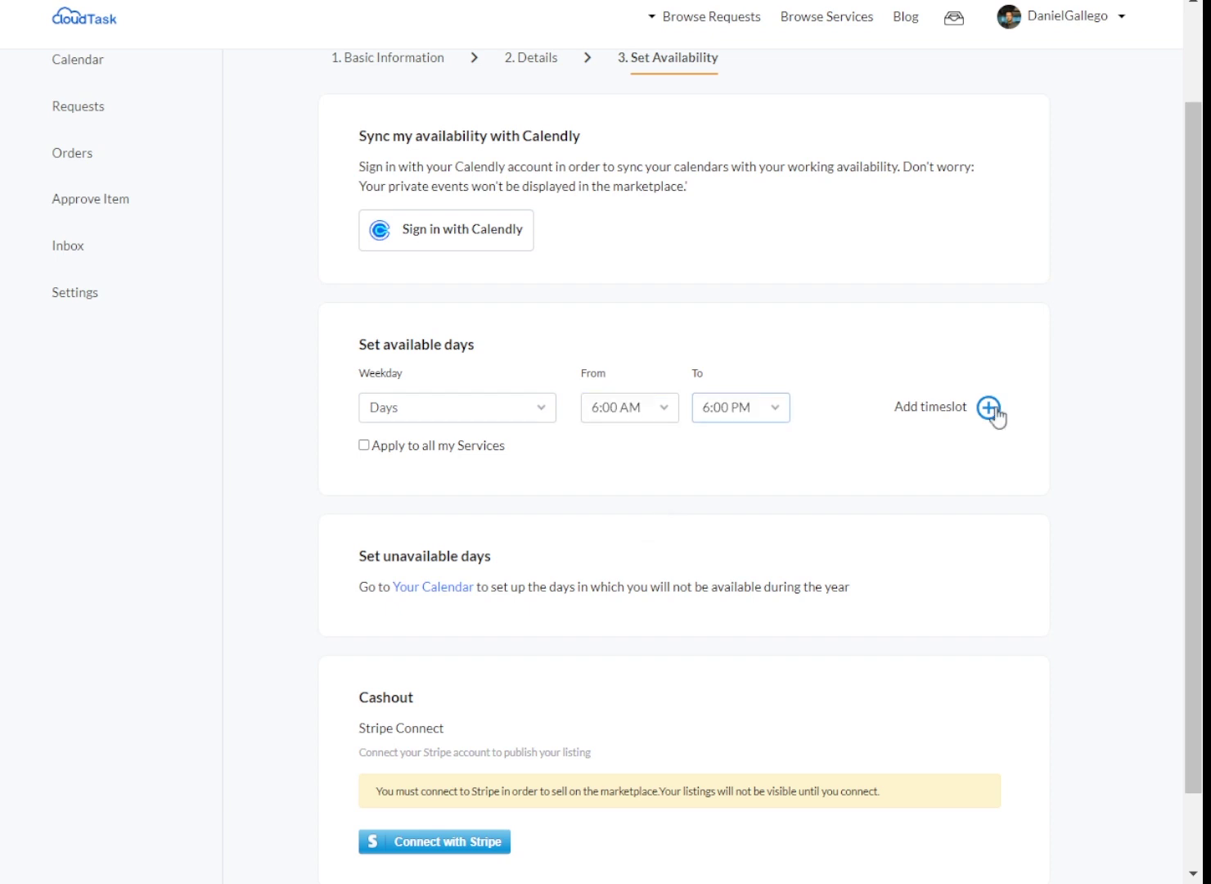
click(988, 408)
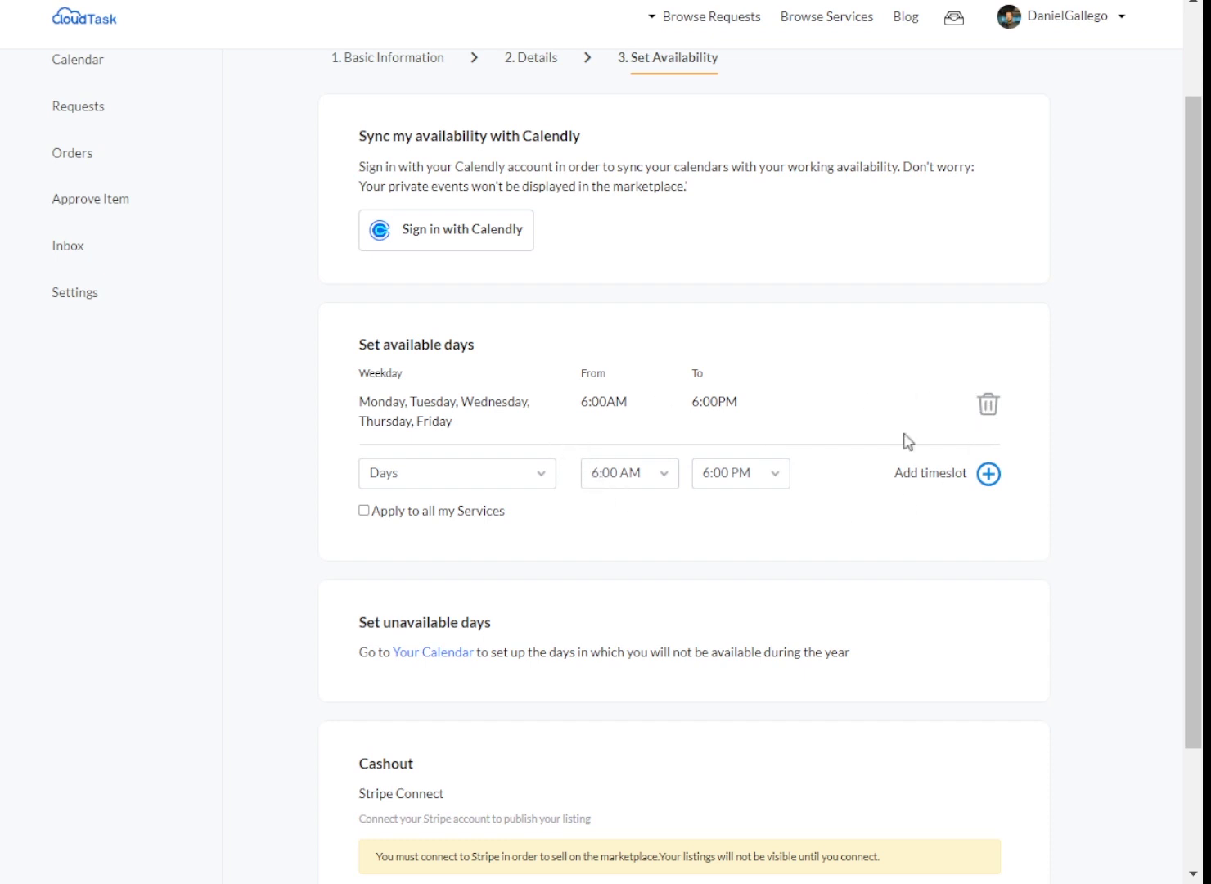
Step: Publish the completed listing, leaving Stripe unconnected
scroll(859, 500, down, 2)
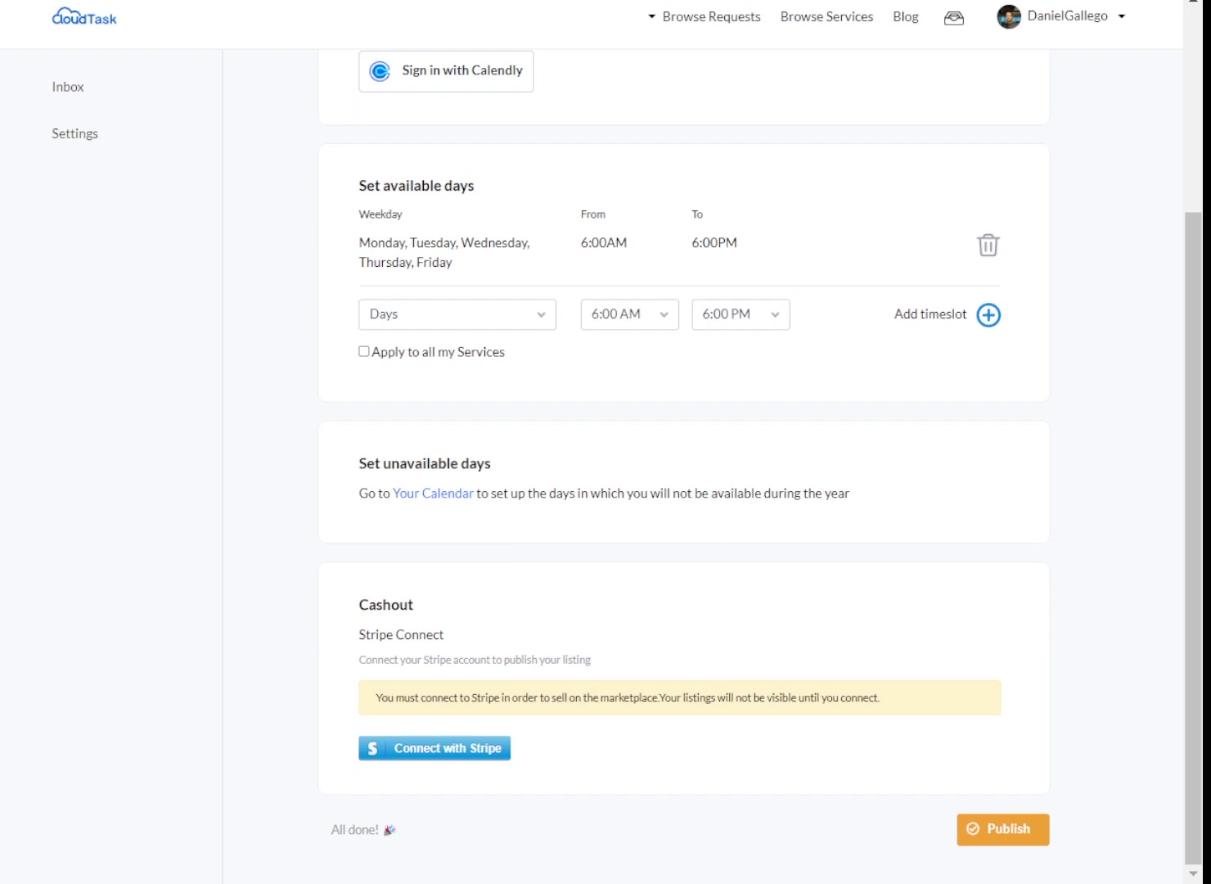
click(1006, 831)
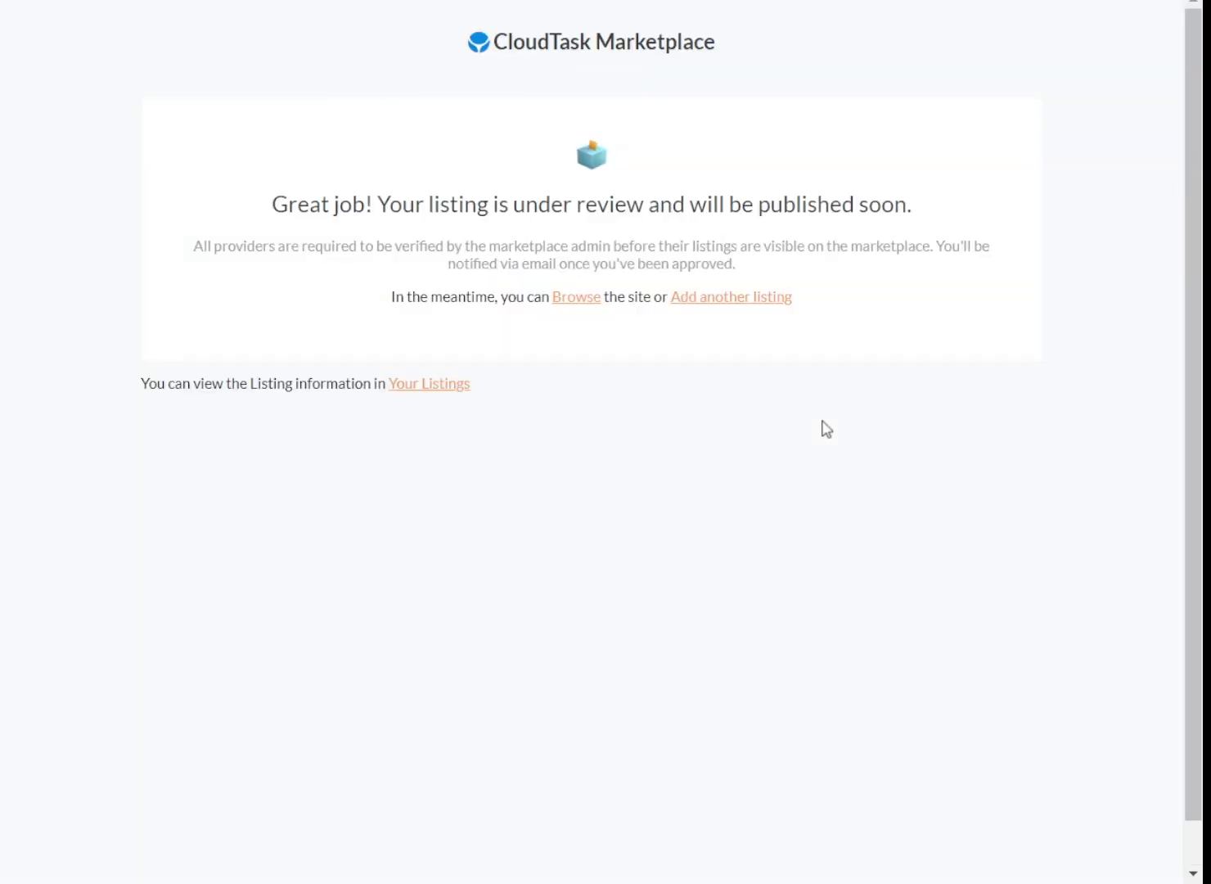